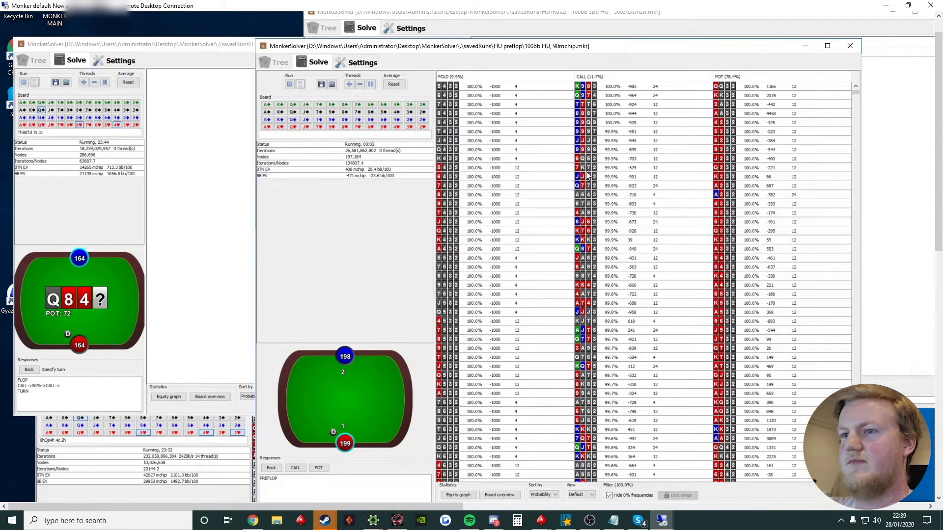
Narrow and reposition the 100bb HU preflop solution window and look through its fold, call and pot hand lists.
left_click_drag(785, 138, 783, 138)
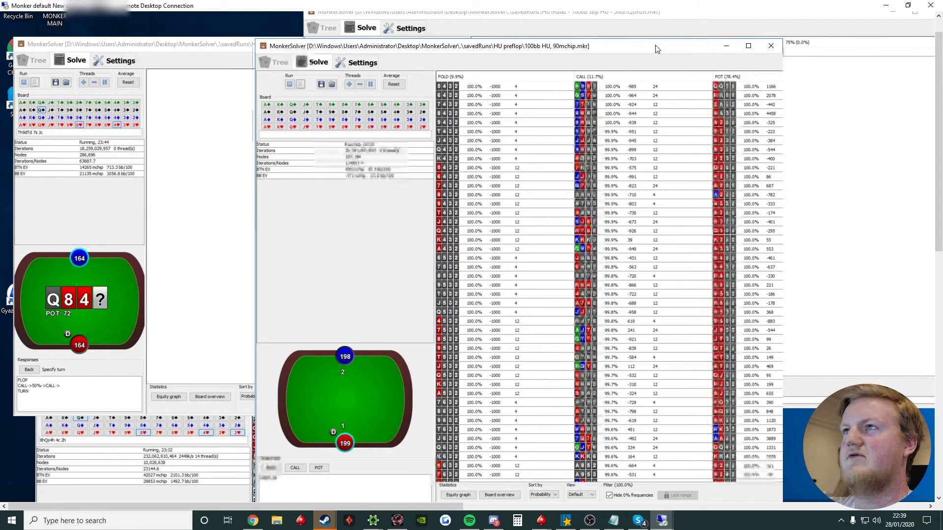
left_click_drag(650, 39, 707, 24)
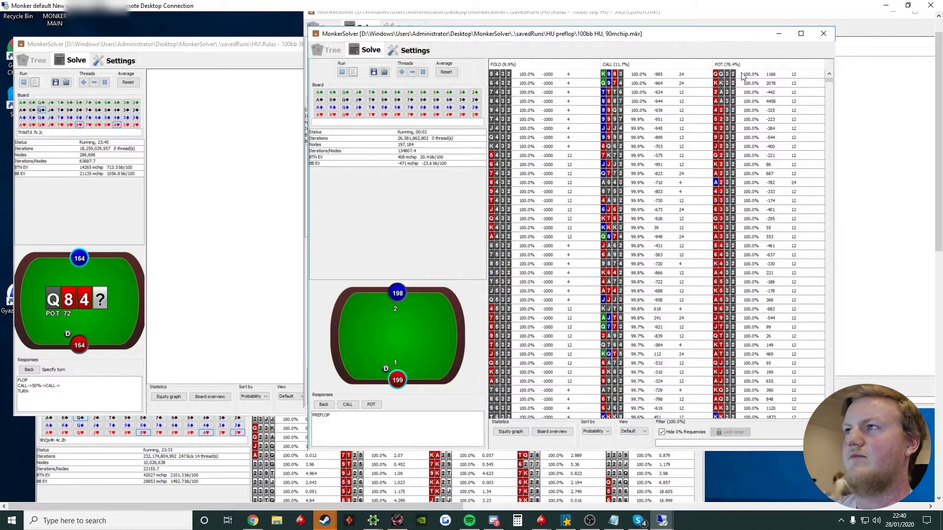
scroll(747, 98, "down", 8)
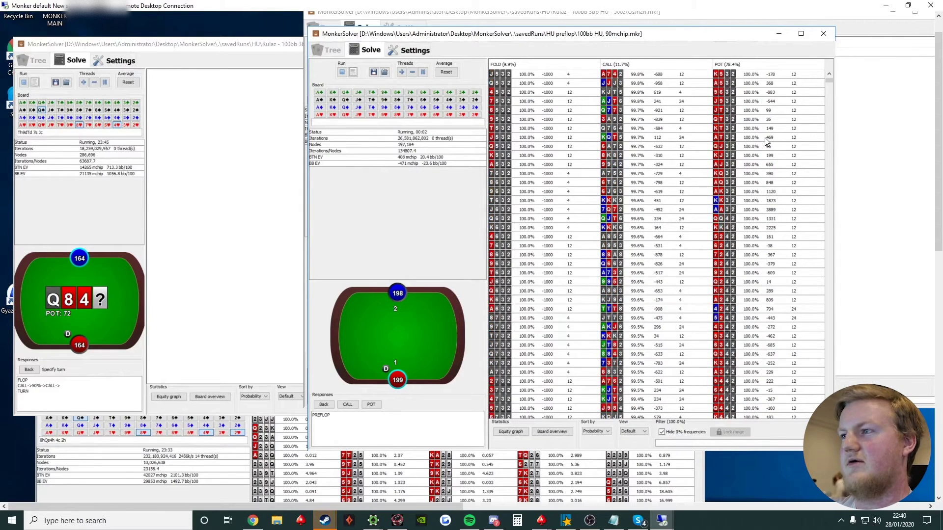
scroll(764, 141, "up", 7)
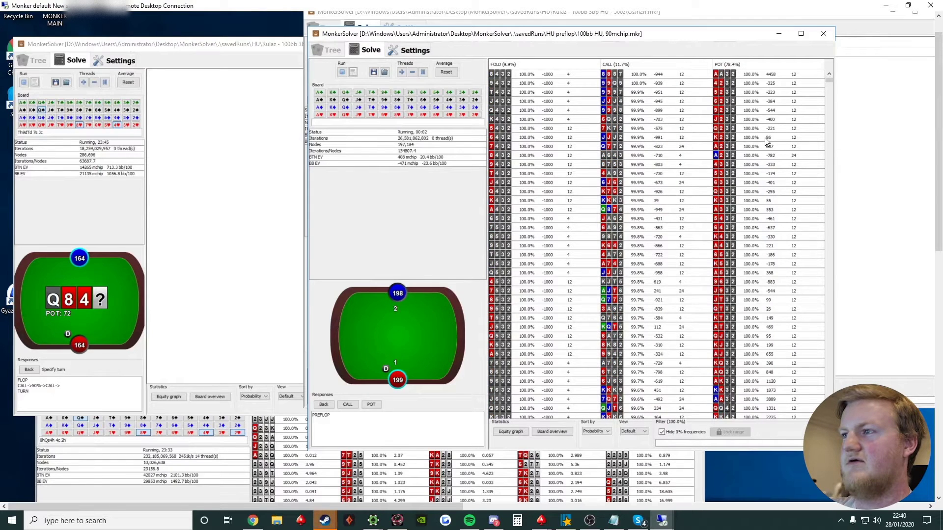
scroll(764, 139, "up", 1)
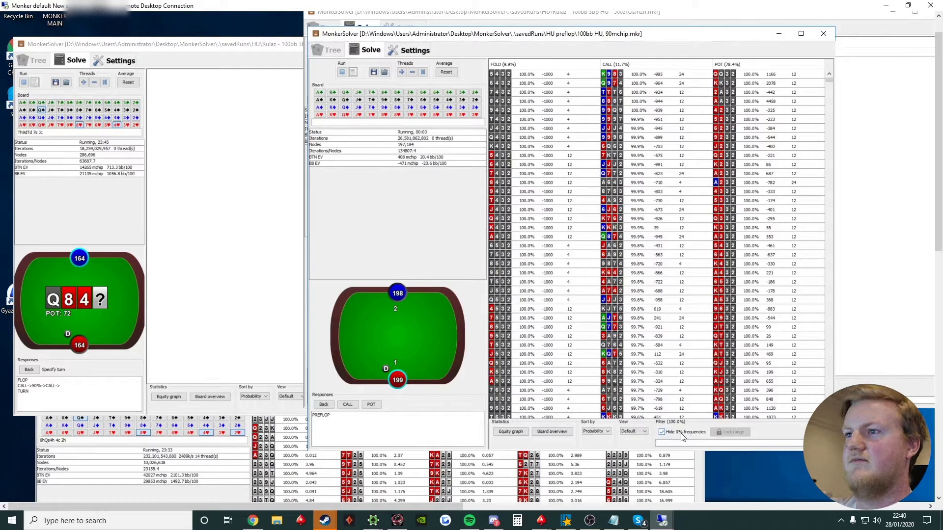
Filter the preflop hand lists by tt and clear the filter again.
type("tt")
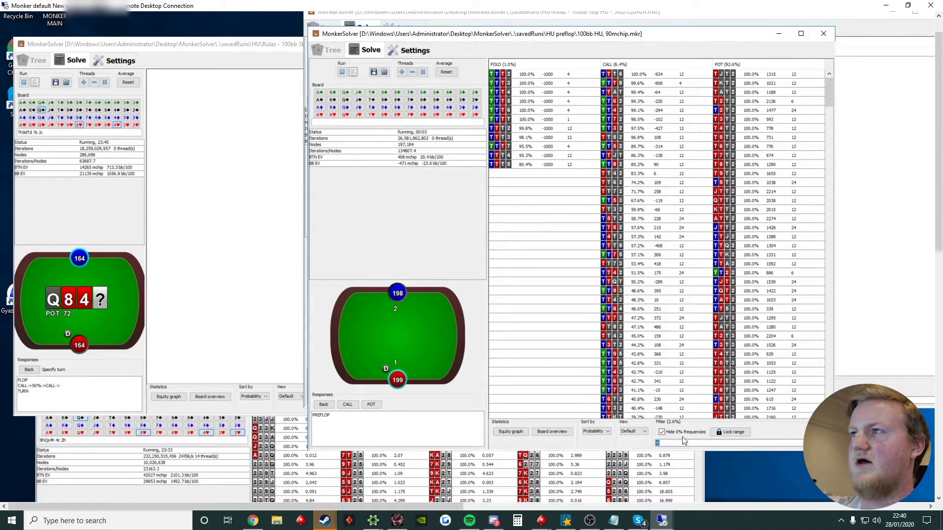
key("BackSpace")
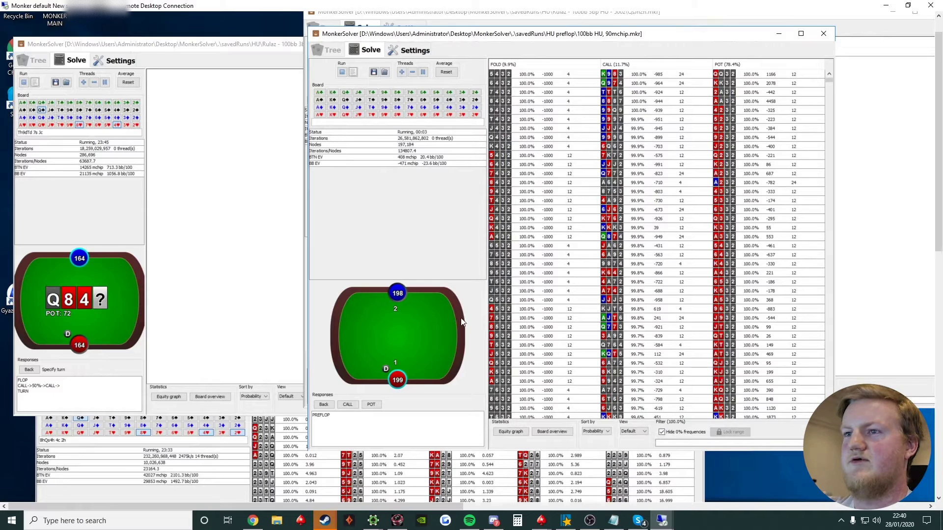
Follow the preflop pot raise and pot re-raise line to view each response range, enlarging the solution window.
left_click(371, 404)
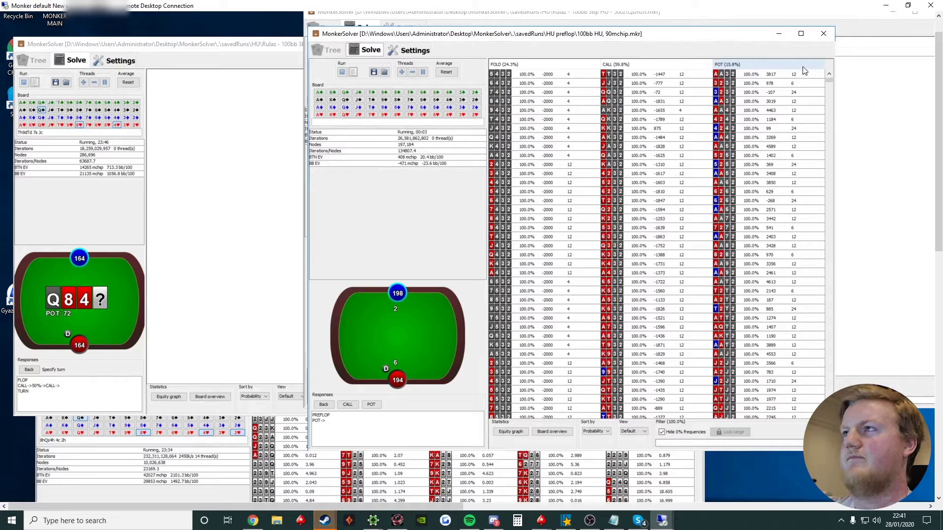
left_click_drag(835, 73, 849, 73)
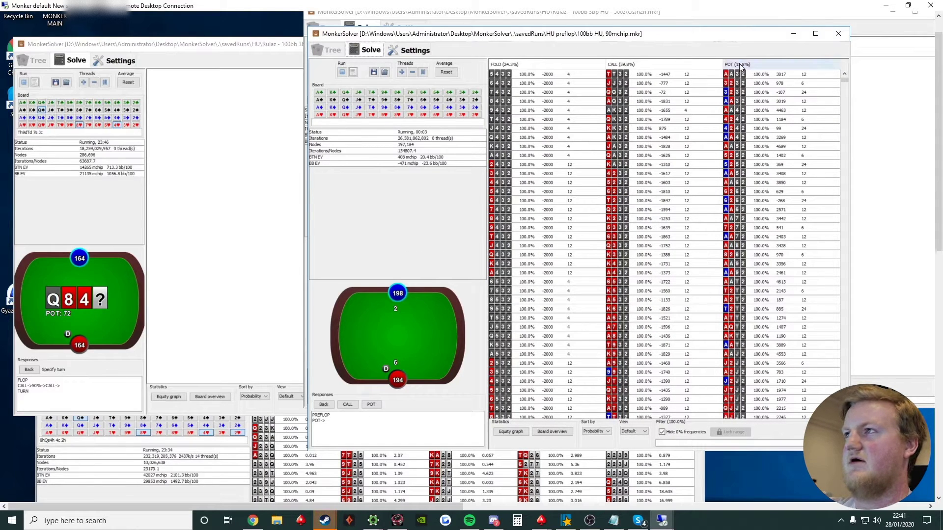
left_click(371, 404)
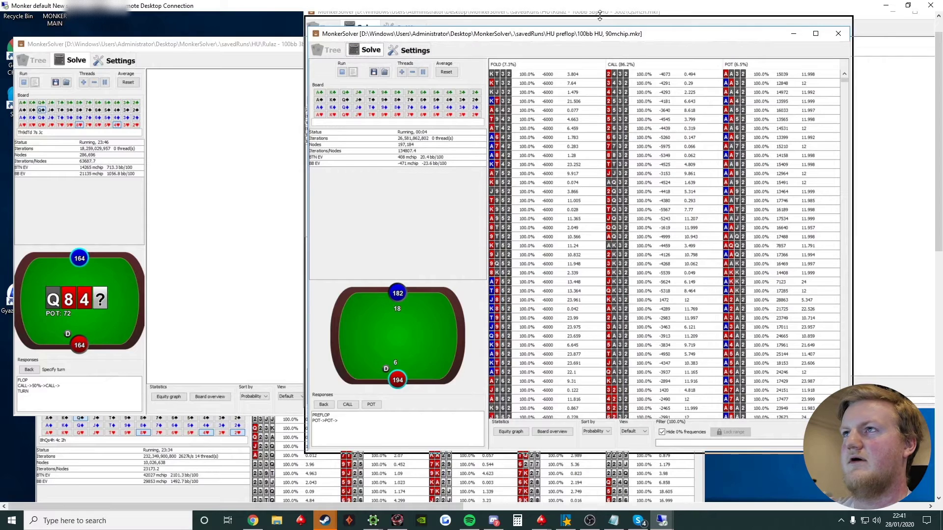
left_click_drag(598, 23, 598, 11)
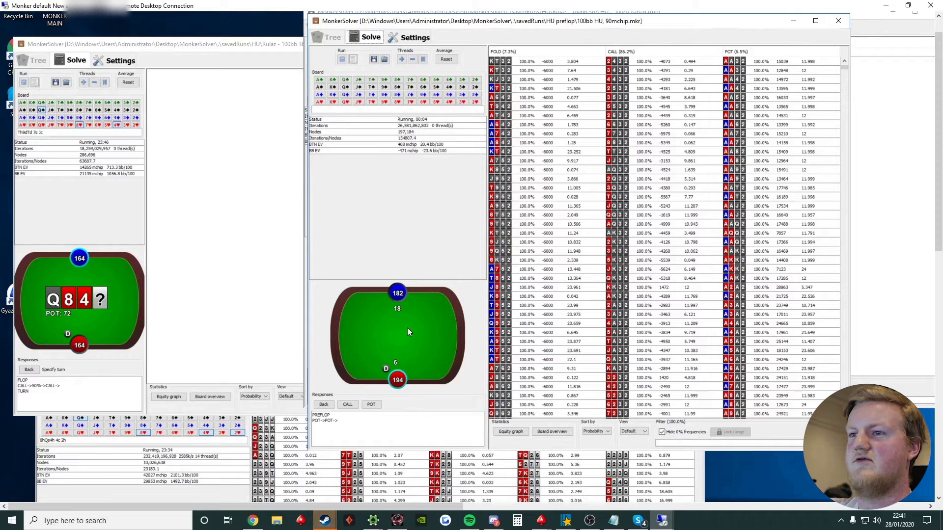
Go back to the preflop starting decision and recheck the response ranges against a pot raise.
left_click(330, 407)
left_click(330, 407)
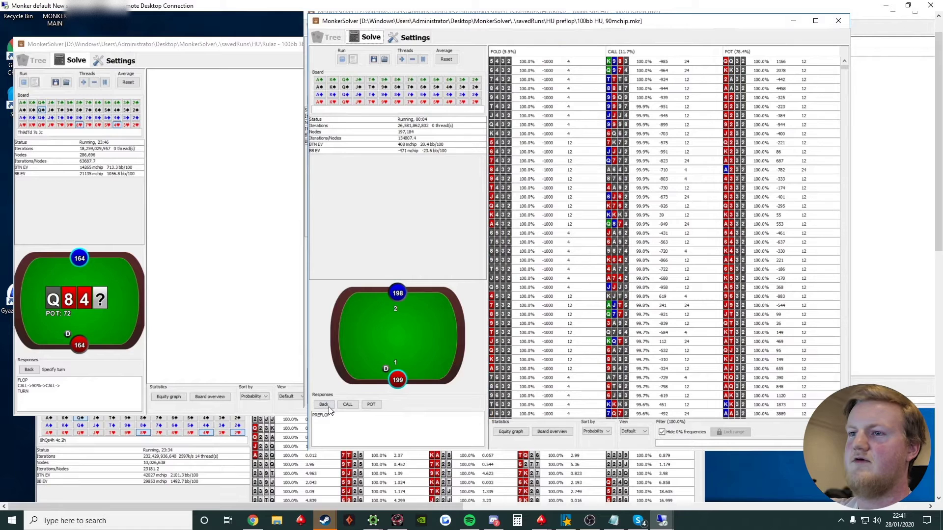
left_click(378, 405)
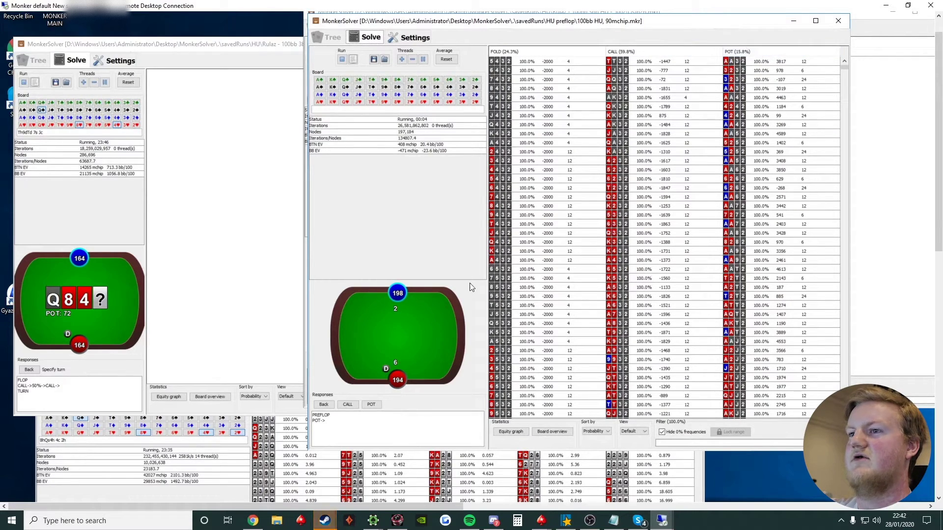
left_click(326, 404)
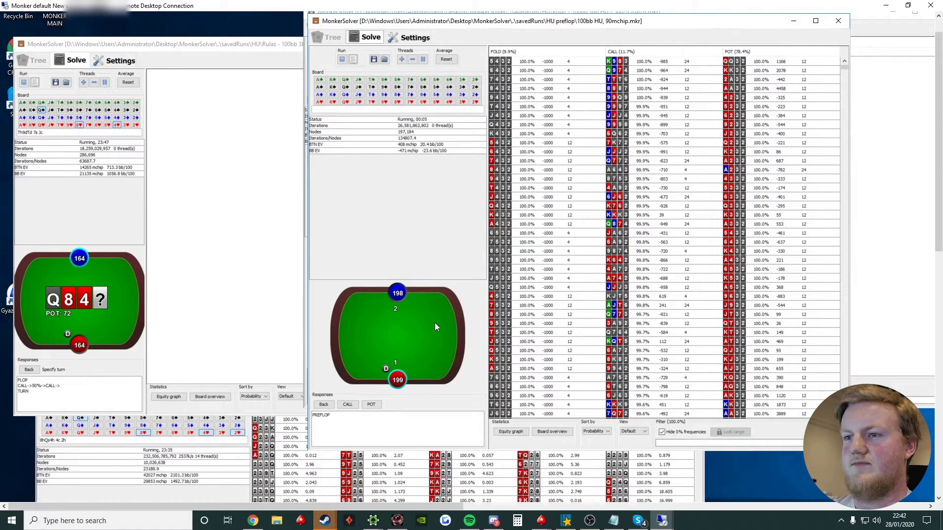
left_click(371, 404)
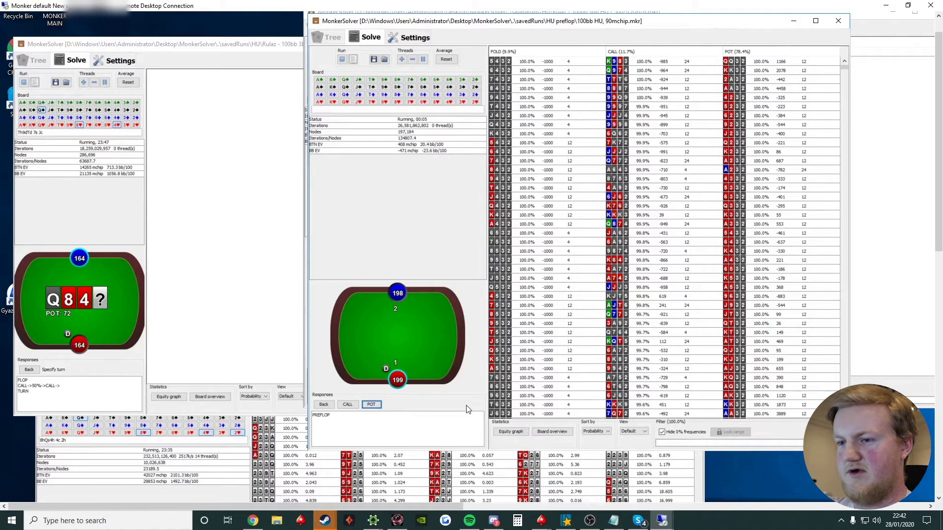
Switch to the PokerTracker playback of the J9A3 hand and place its window beside the preflop ranges.
left_click(177, 286)
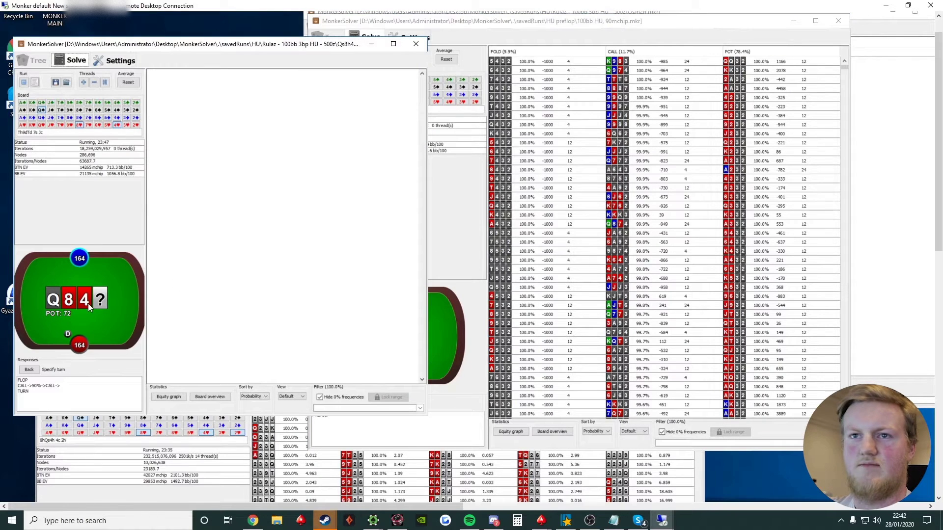
left_click(445, 246)
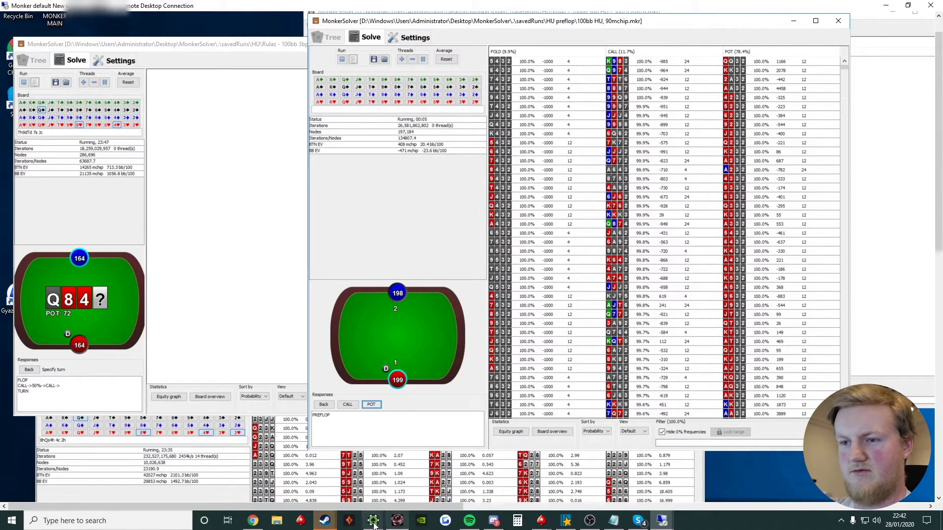
mouse_move(372, 524)
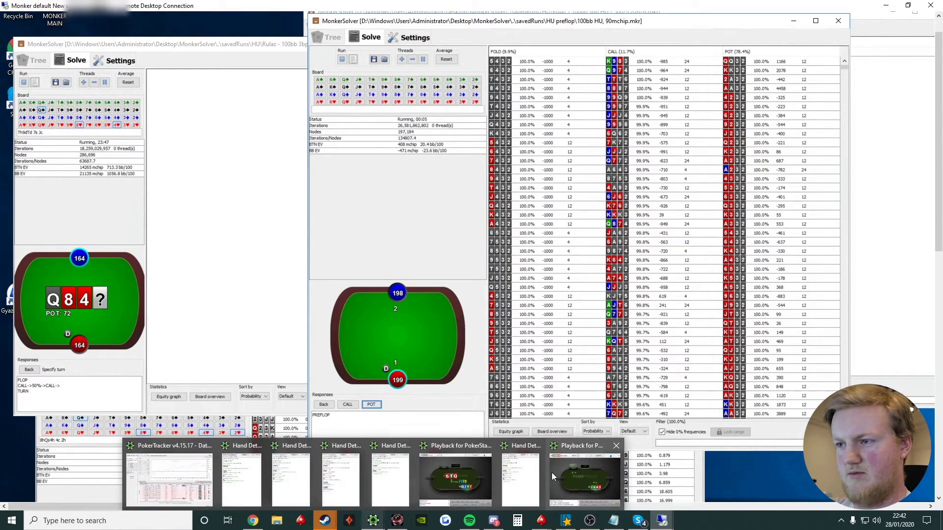
left_click(564, 473)
left_click_drag(546, 221, 188, 36)
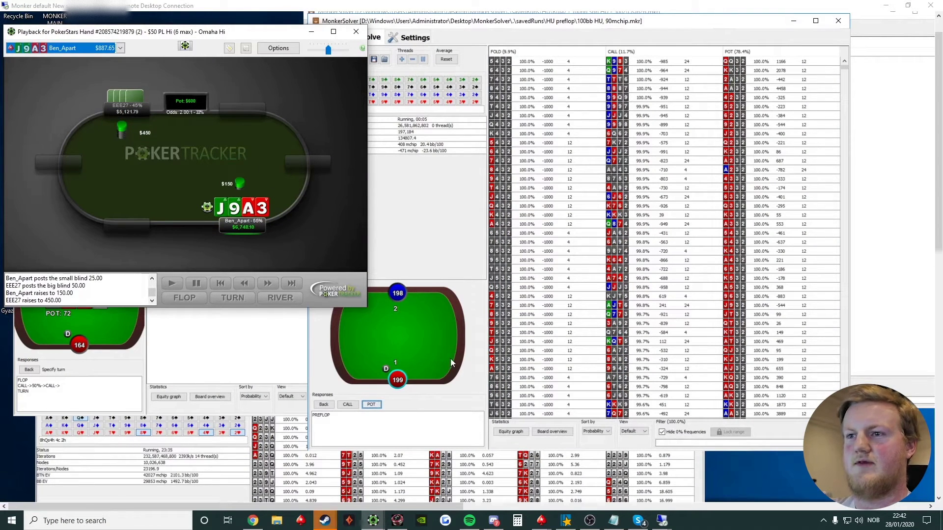
In MonkerSolver, filter the preflop ranges for AJ93 and follow the pot raise and pot re-raise line.
left_click(678, 444)
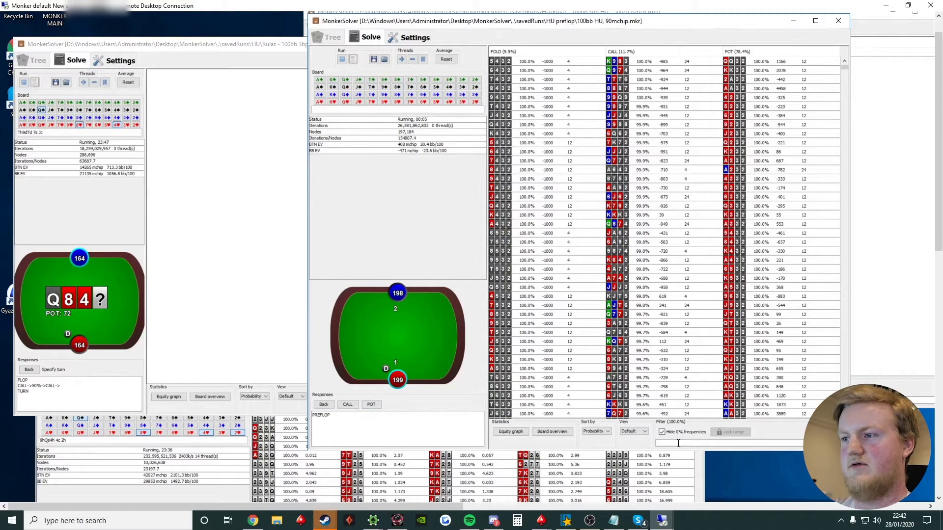
type("AJ")
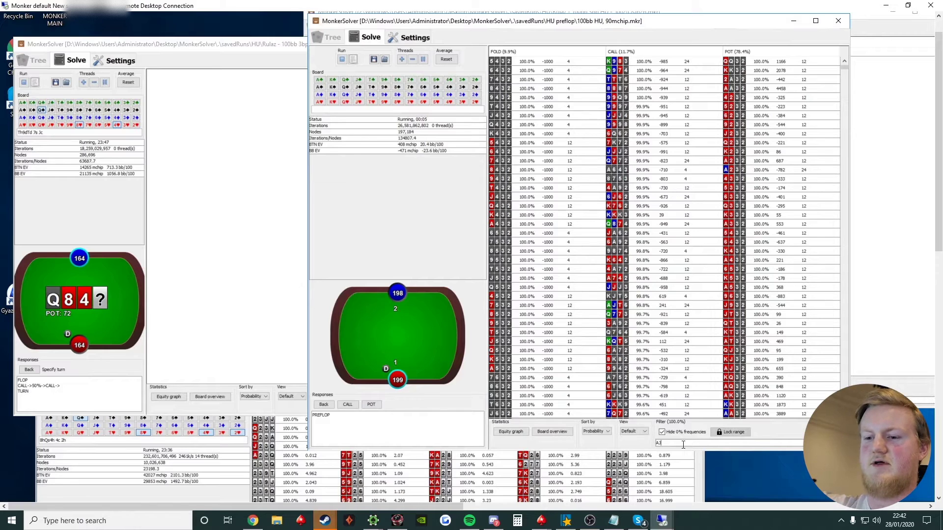
type("93")
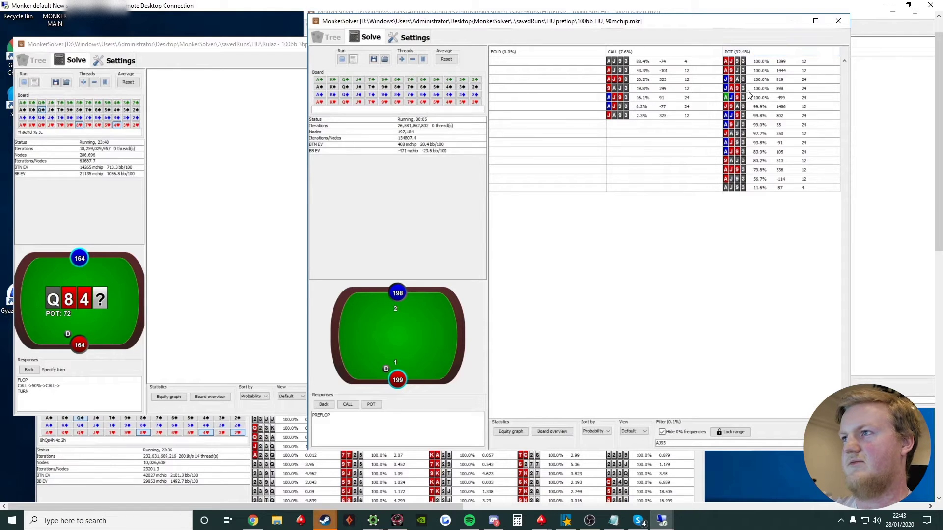
left_click(375, 403)
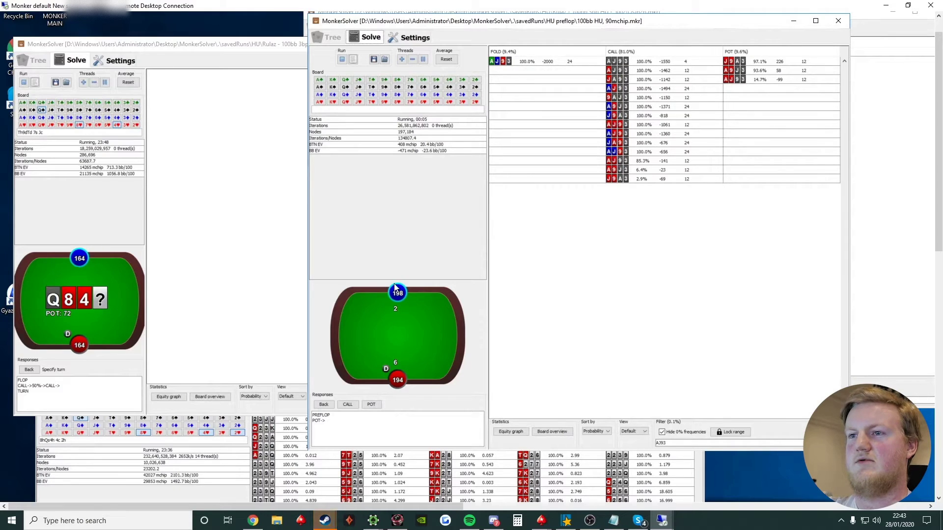
left_click(372, 405)
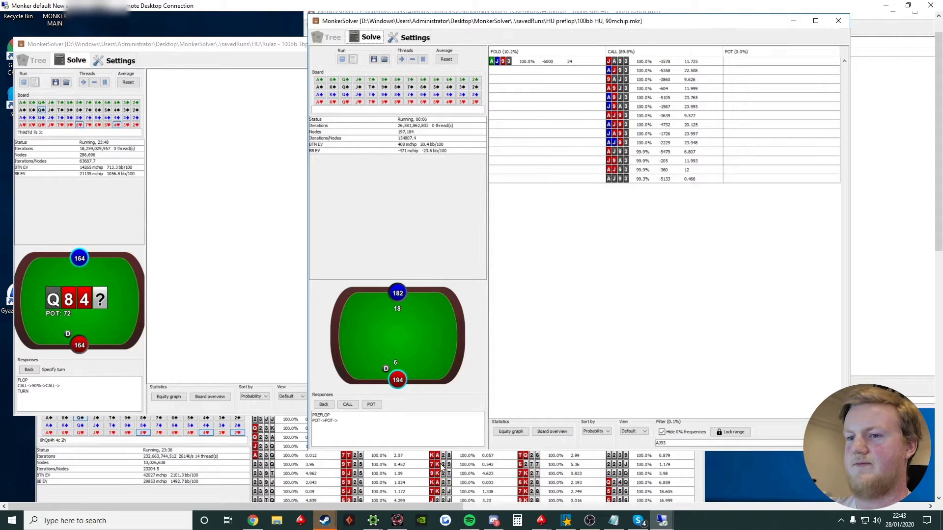
Switch to the J9A3 hand playback, enlarge its window and advance through the 5h 8h Qd flop to the opponent's check.
mouse_move(373, 521)
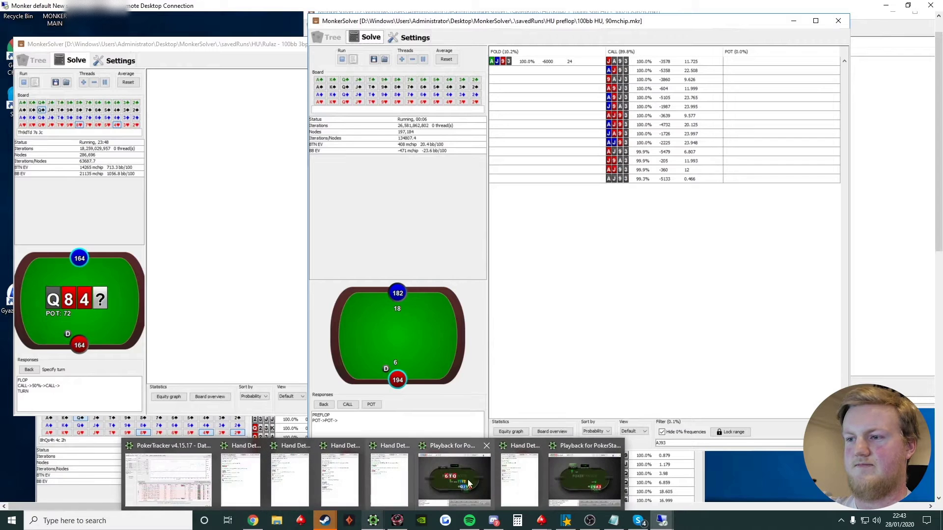
left_click(578, 470)
left_click_drag(370, 228, 462, 228)
left_click(336, 341)
left_click(336, 342)
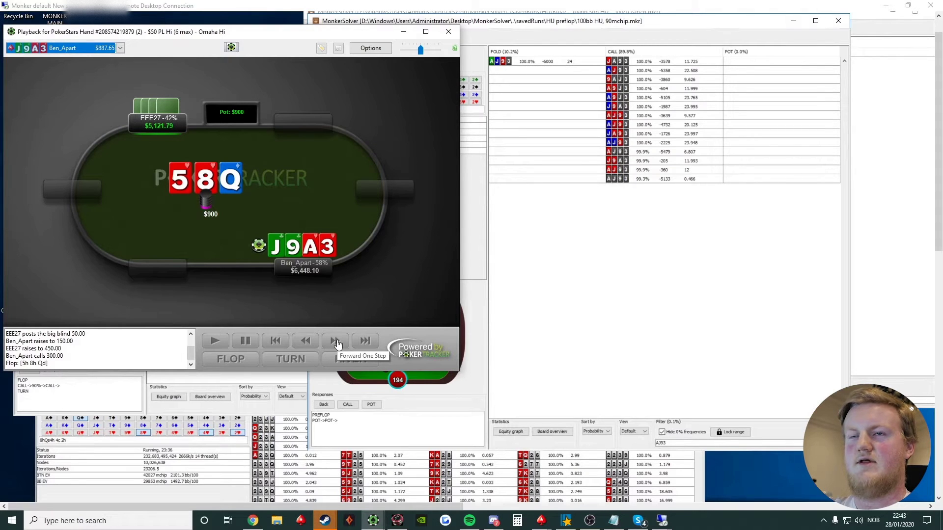
left_click(337, 343)
left_click_drag(459, 300, 497, 291)
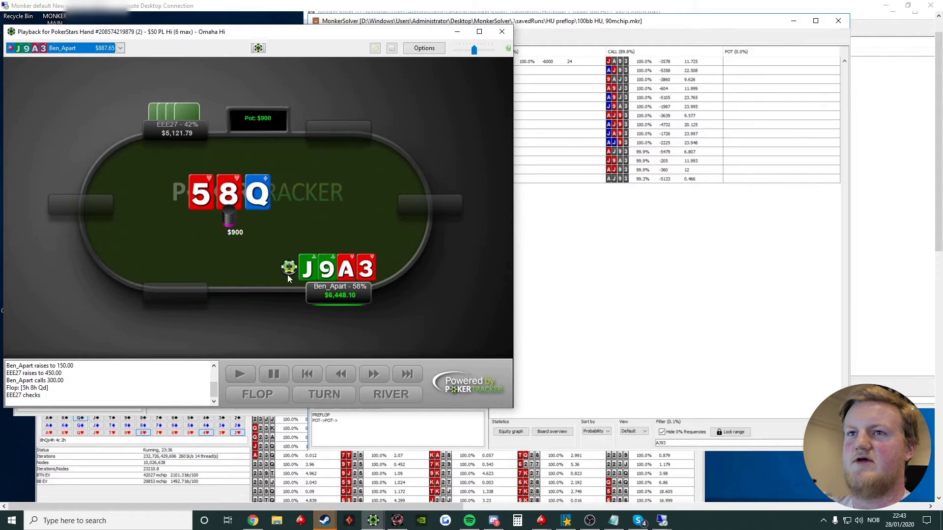
left_click_drag(515, 256, 544, 261)
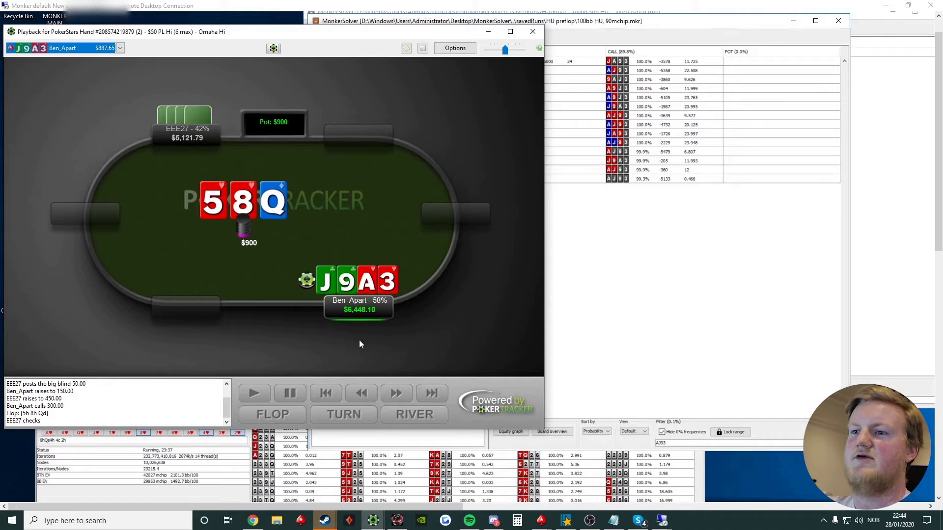
Step the playback back one action and move its window clear of the Q84 flop solution.
left_click(361, 392)
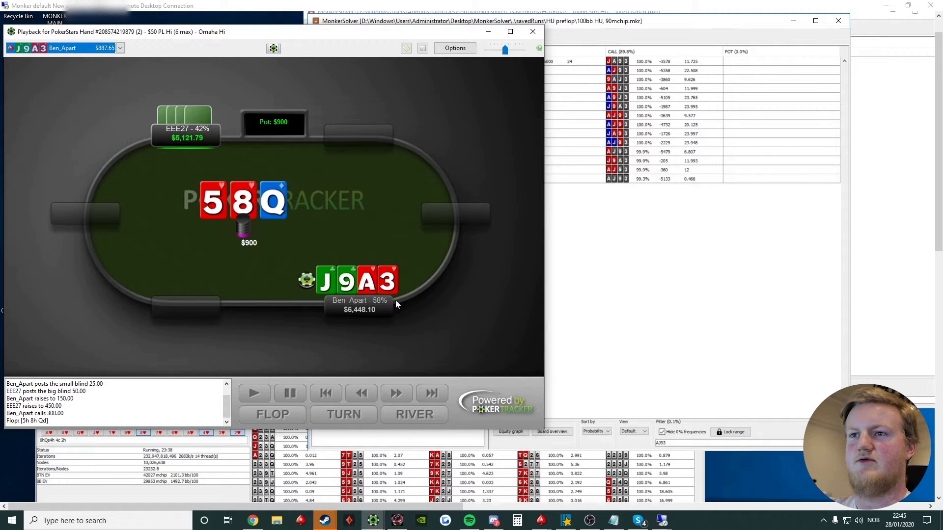
left_click_drag(381, 32, 731, 77)
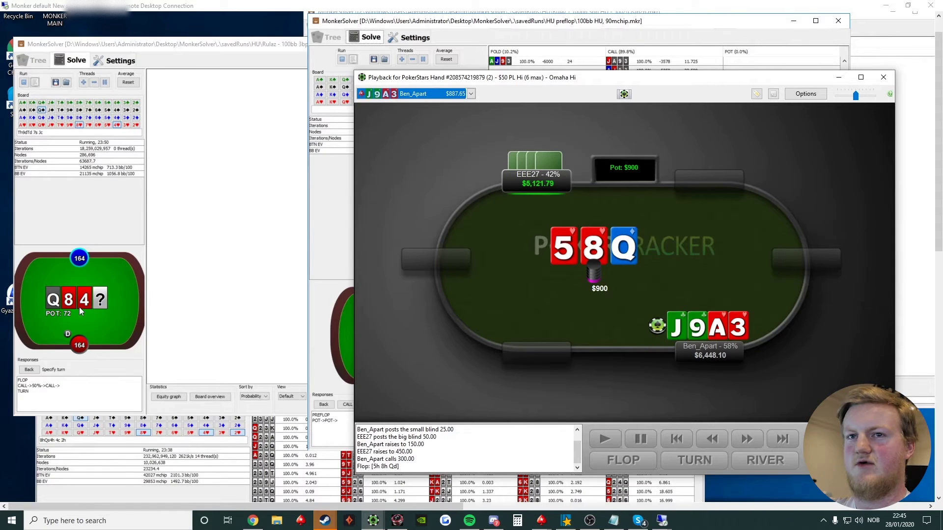
Switch to the Q84 3-bet pot solution in MonkerSolver, return it to the check-or-50% flop decision, and reposition and heighten its window.
left_click(120, 297)
left_click(30, 370)
left_click(30, 370)
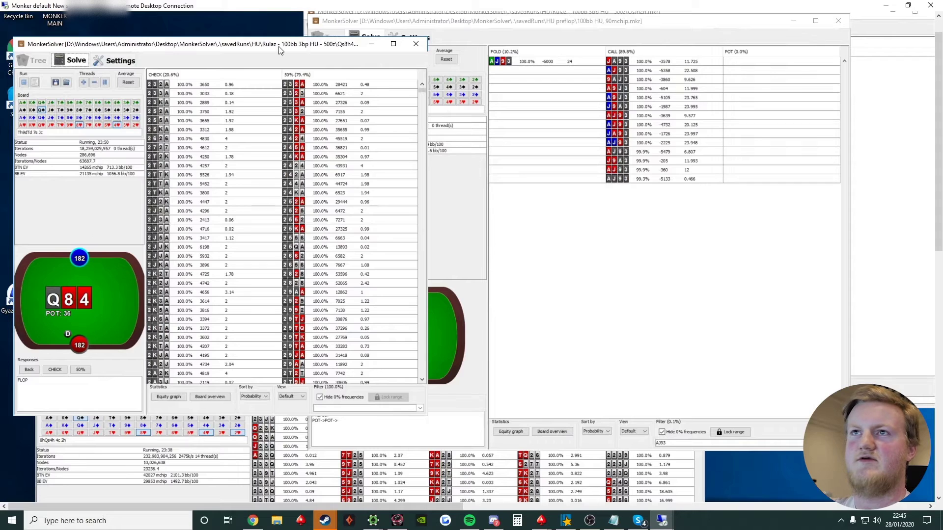
left_click_drag(280, 44, 294, 33)
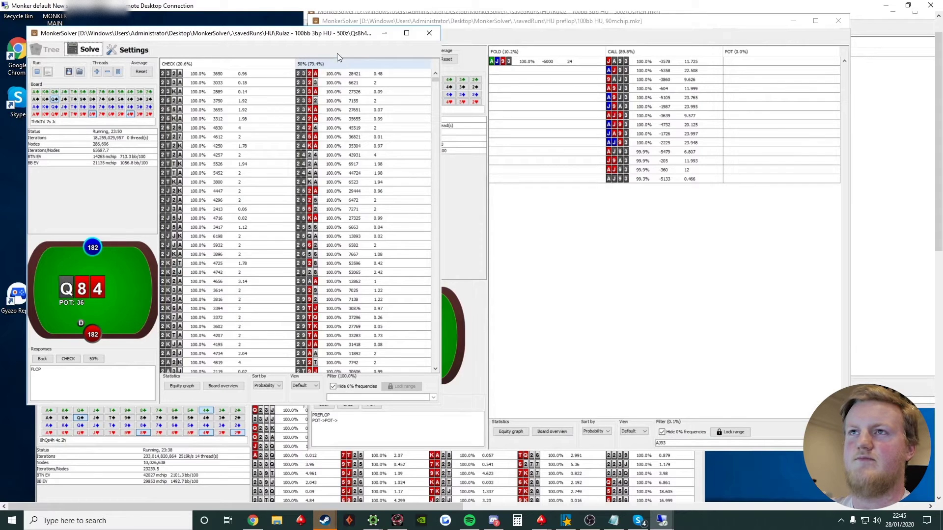
left_click_drag(305, 28, 305, 18)
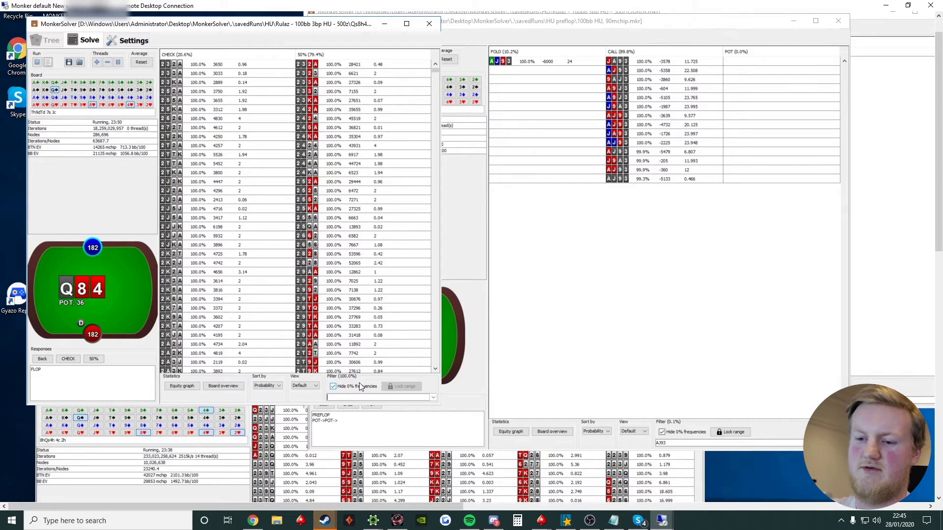
Filter the Q84 flop strategy with qq:hh to show queens with two hearts.
type("qq")
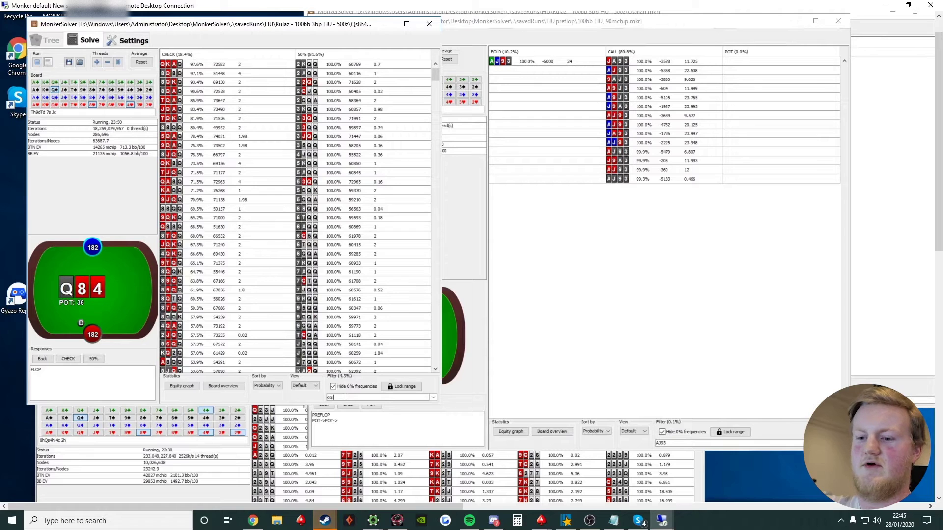
type(":hh")
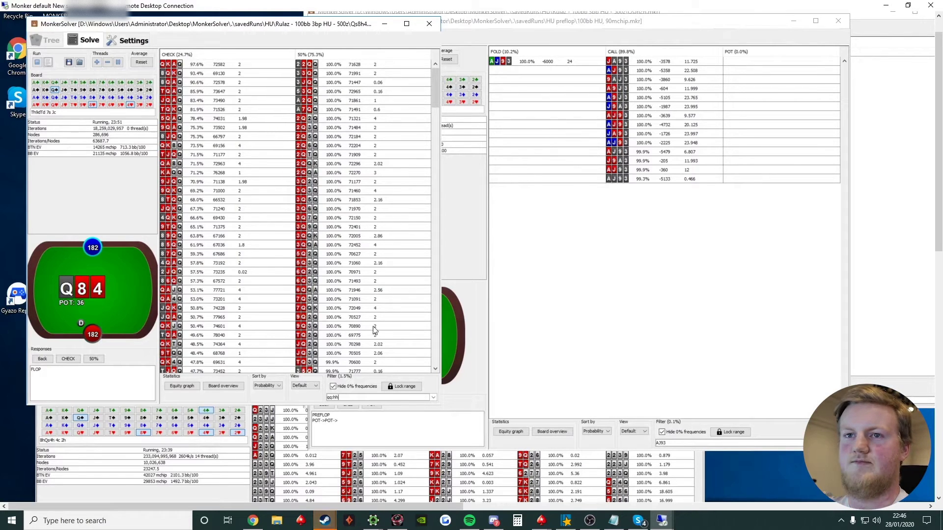
Replace the queens filter by advancing the Q84 flop solution past the first check and filtering the resulting check-or-50% decision with aj93:ahh.
key("ctrl+a")
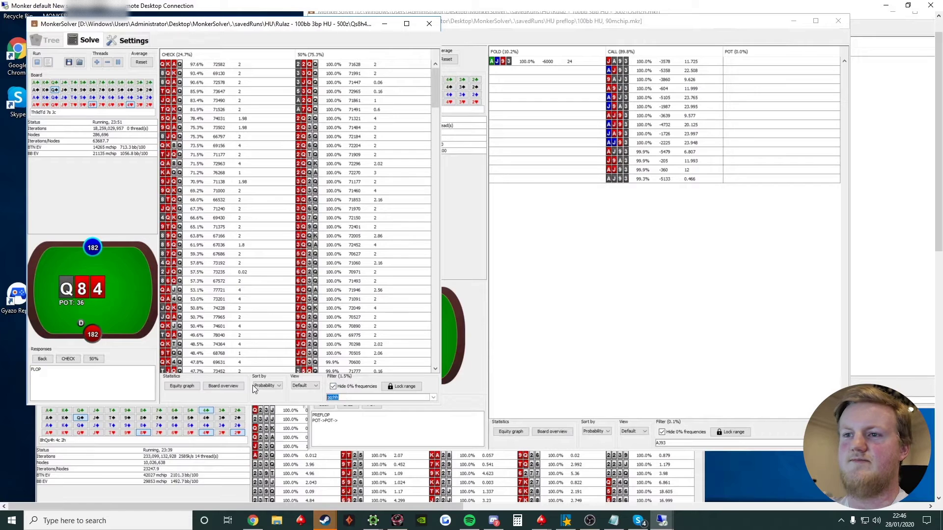
key("BackSpace")
left_click(69, 363)
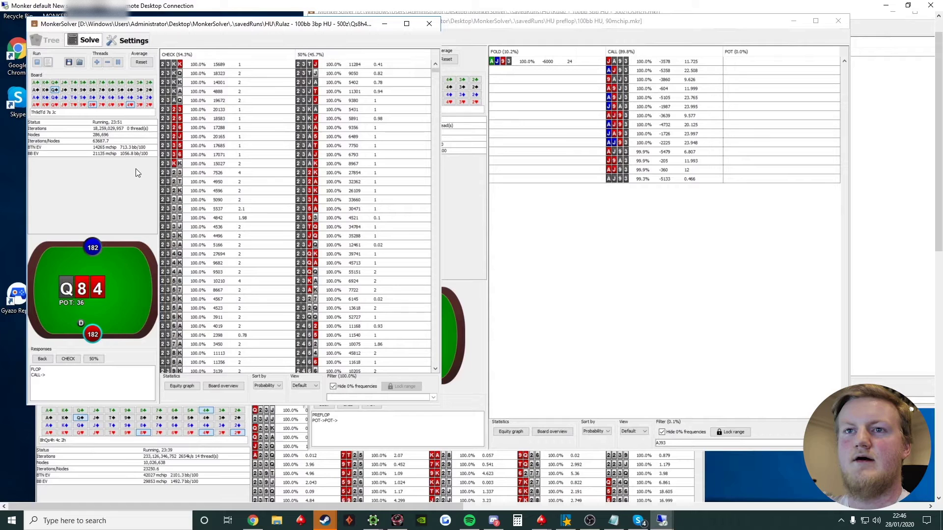
left_click(340, 396)
type("aj93")
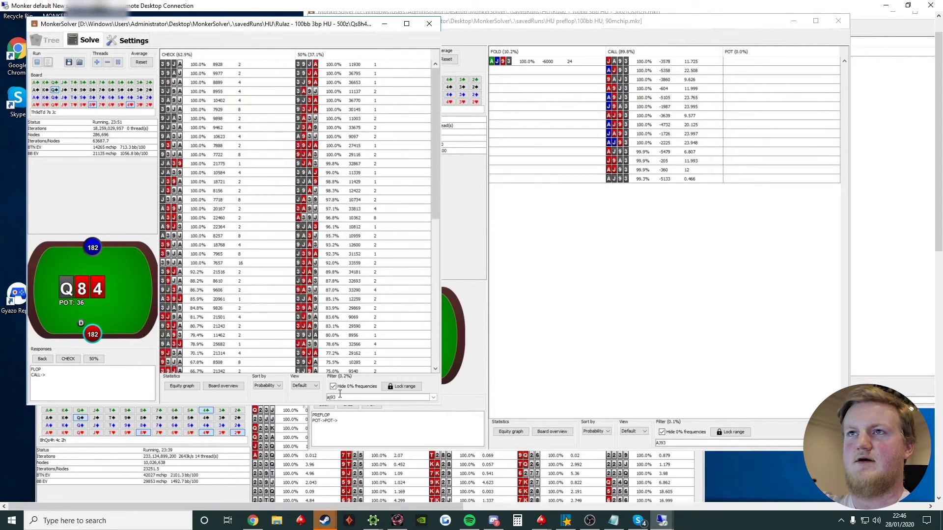
type(":ahh")
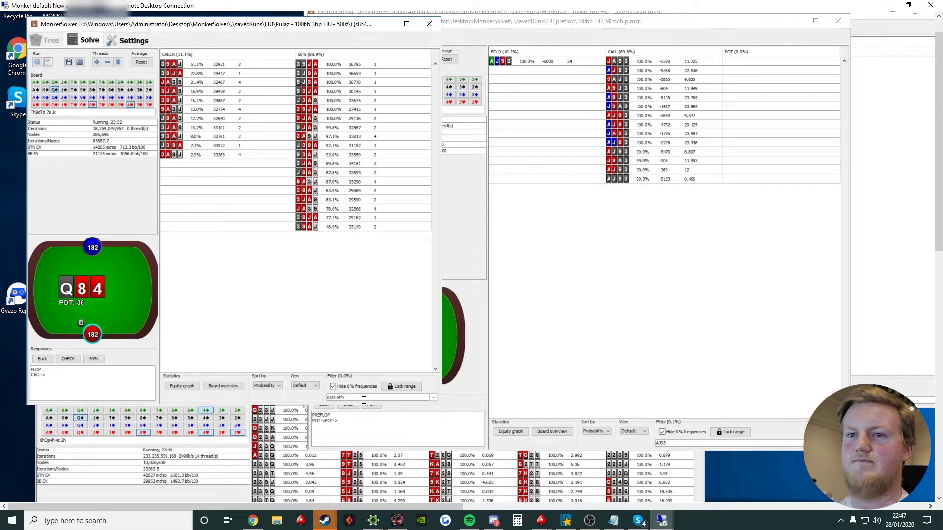
left_click(94, 359)
left_click(49, 358)
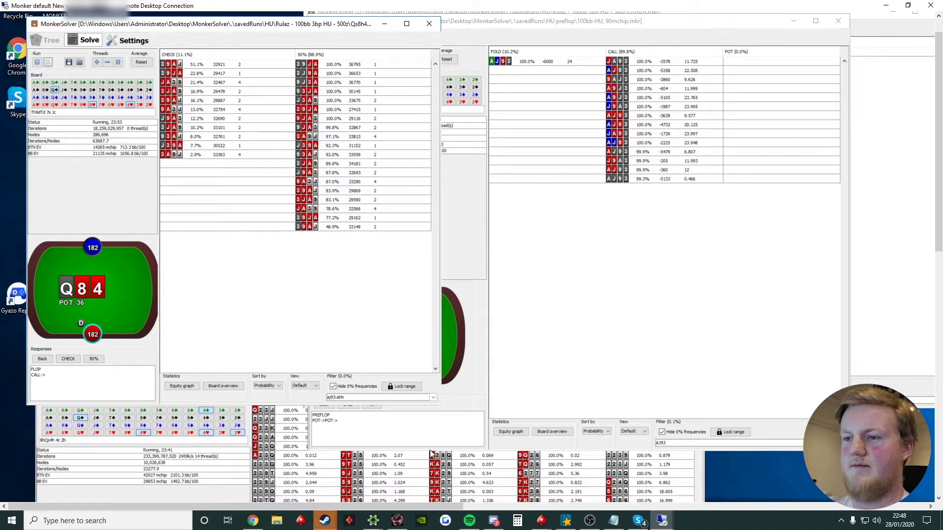
Switch to the J9A3 hand playback and advance through the 439.90 flop bet and call to the opponent's check on the 5c turn.
mouse_move(373, 521)
left_click(577, 469)
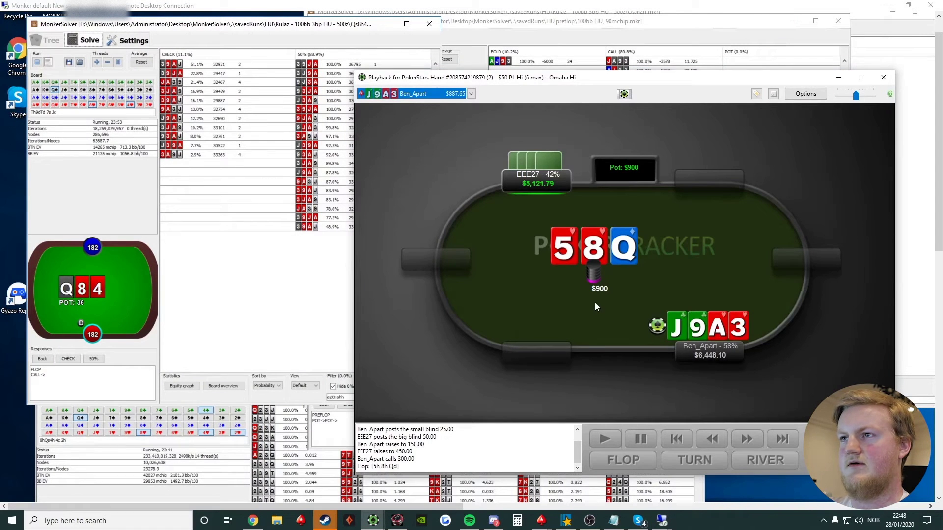
left_click(746, 439)
left_click(747, 439)
left_click(755, 443)
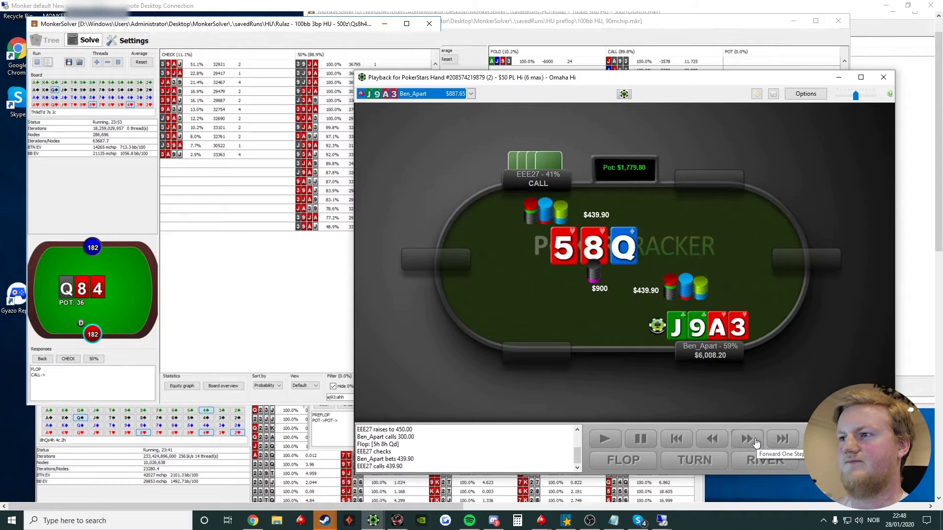
left_click(754, 442)
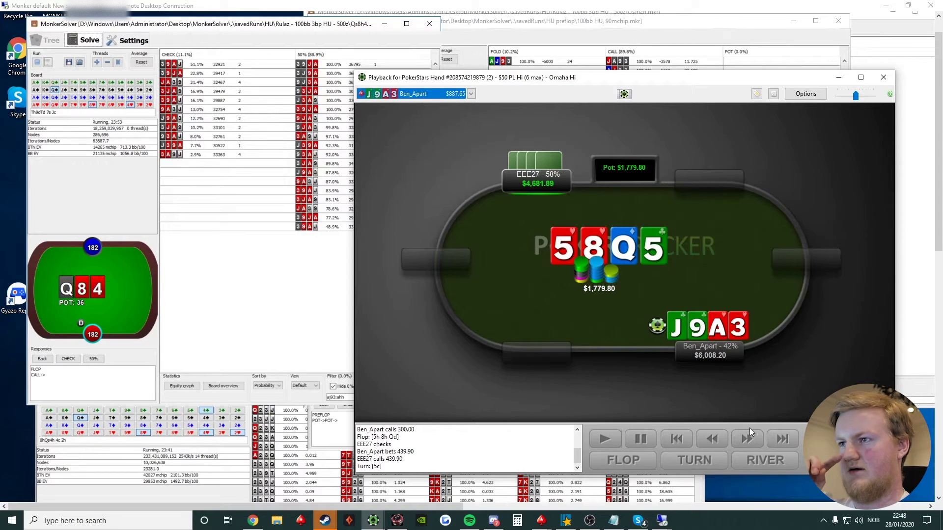
left_click(746, 440)
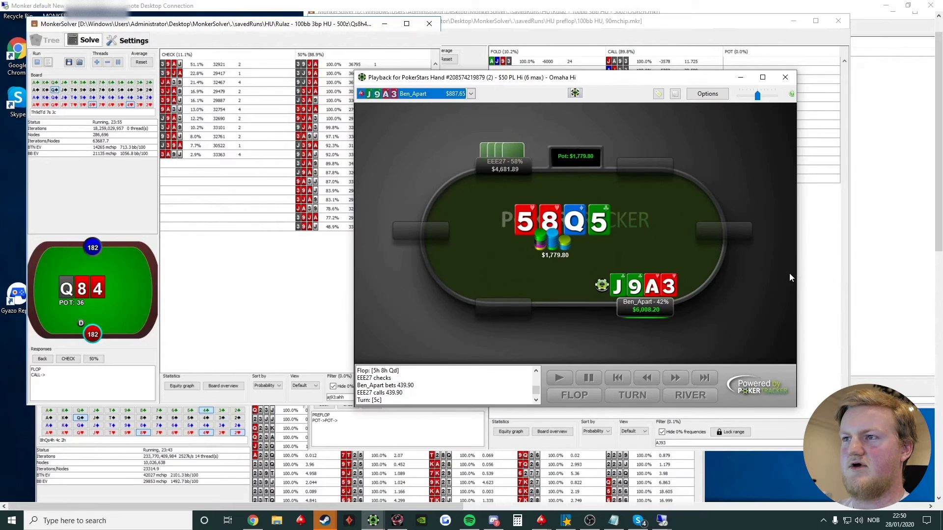
Switch to the 8Q44 turn solution in MonkerSolver, then shrink its window and place it beside the Q84 flop solution.
left_click(237, 492)
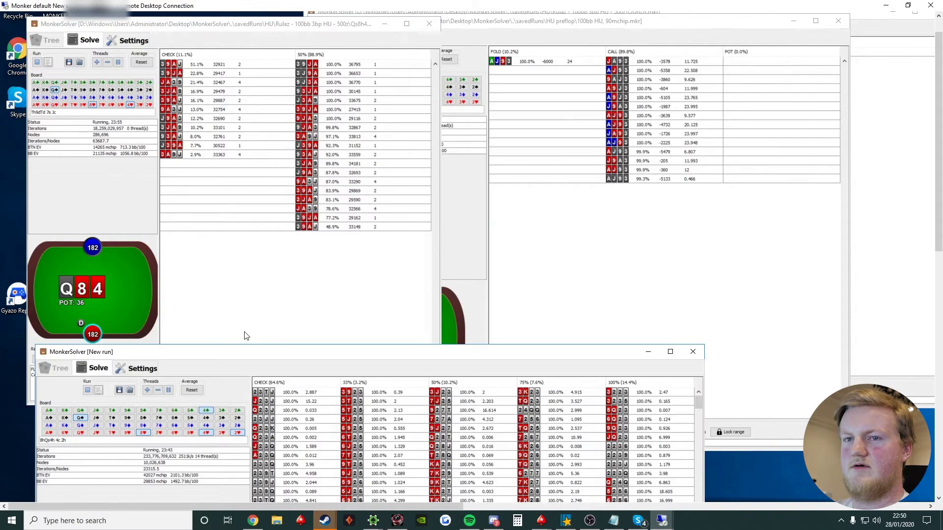
left_click_drag(265, 356, 286, 40)
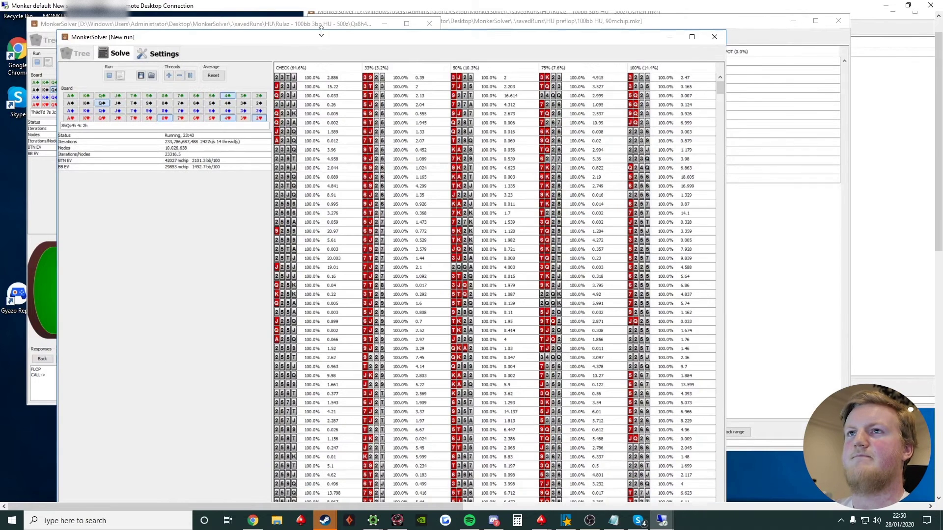
left_click_drag(344, 39, 382, 36)
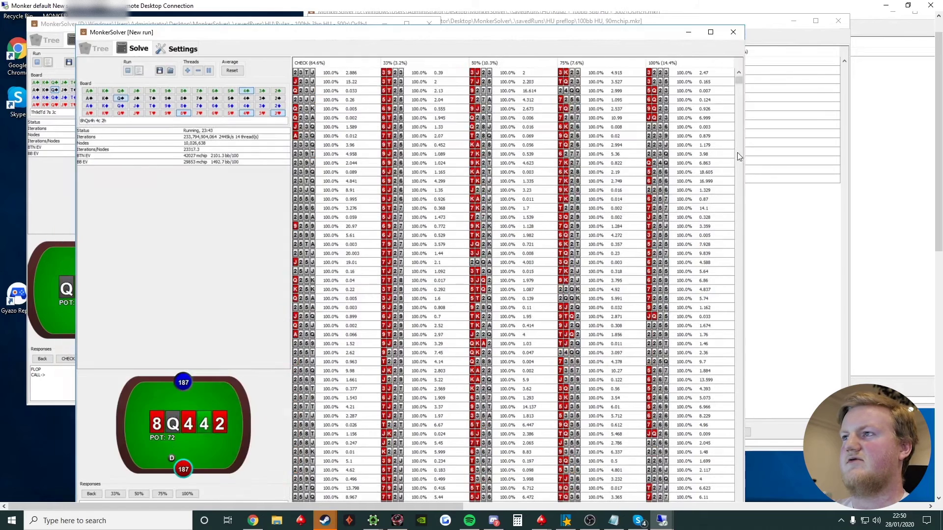
left_click_drag(744, 161, 532, 110)
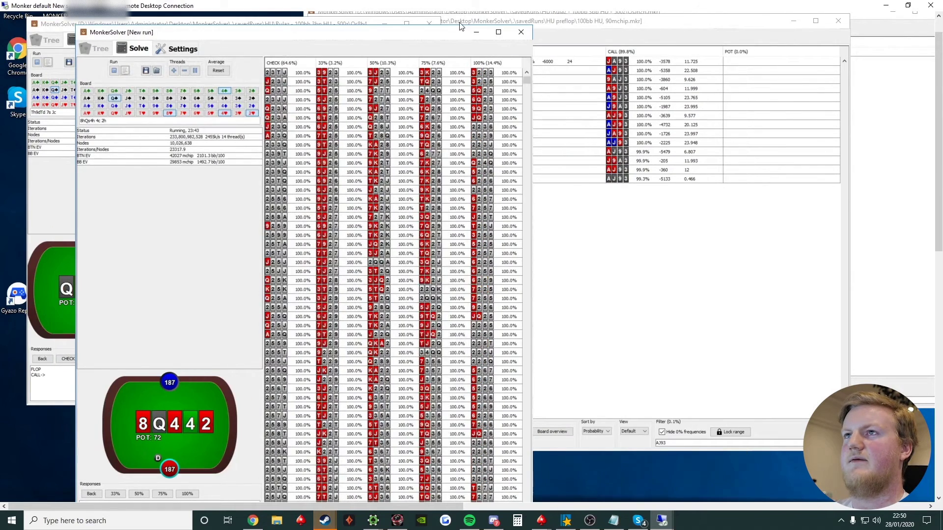
left_click_drag(455, 26, 456, 160)
left_click_drag(471, 78, 493, 55)
Return the 8Q44 solution to the start of the turn and advance past the check to the check, 50% or 100% decision.
left_click(175, 394)
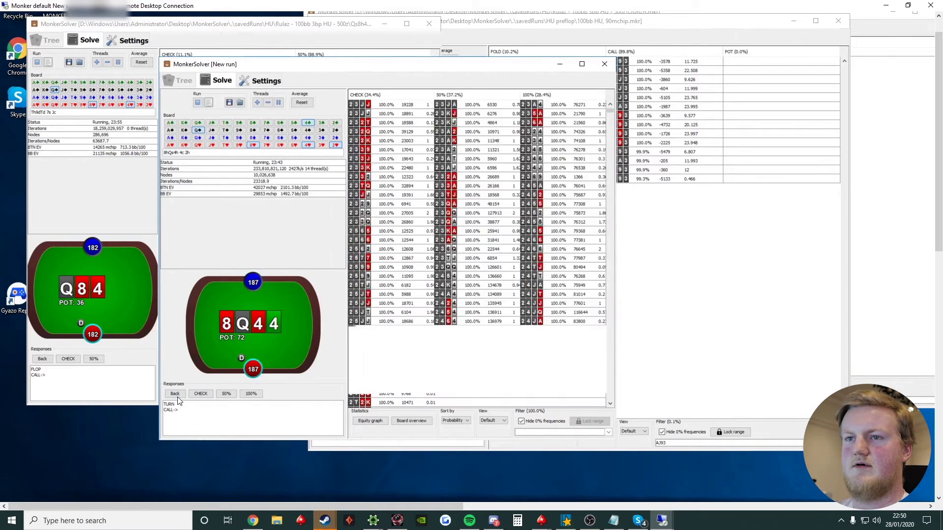
left_click(83, 288)
left_click(461, 259)
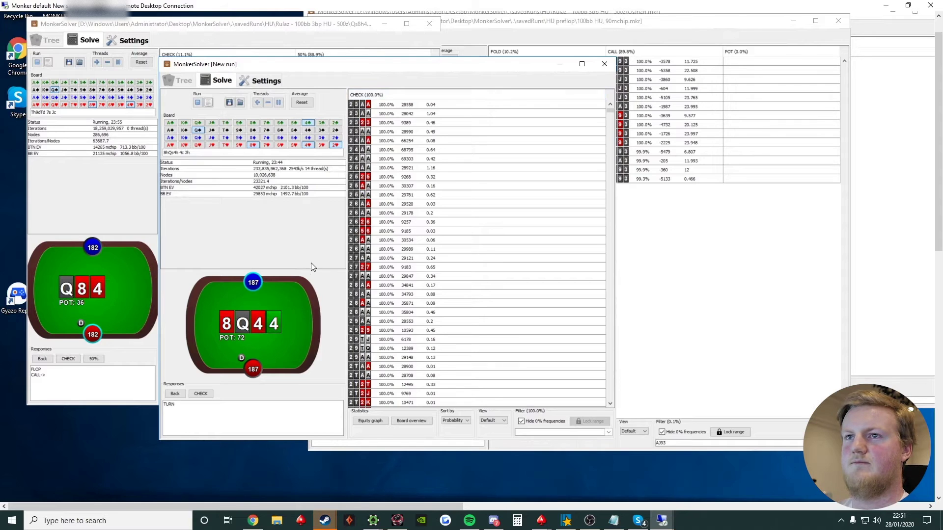
left_click(201, 393)
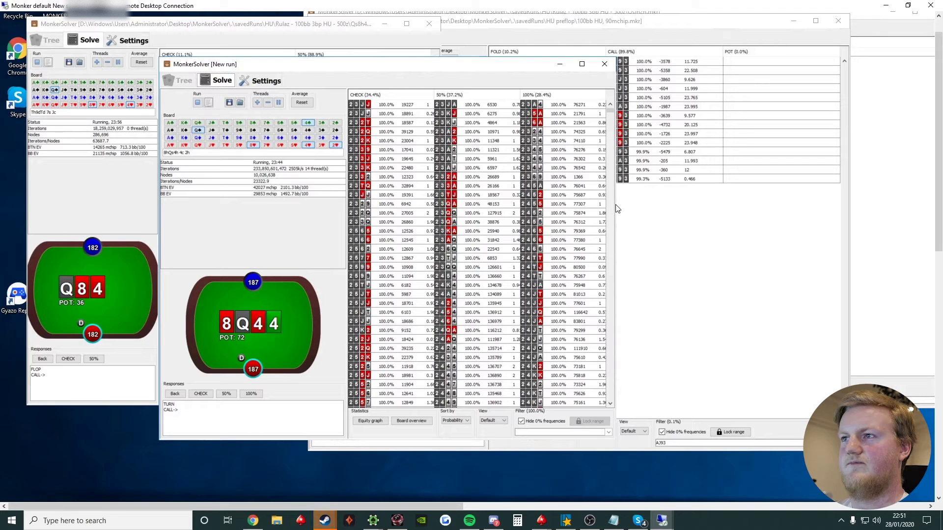
Enlarge the turn solution window and filter its strategy with aj93:ahh!hhh.
left_click_drag(616, 234, 645, 237)
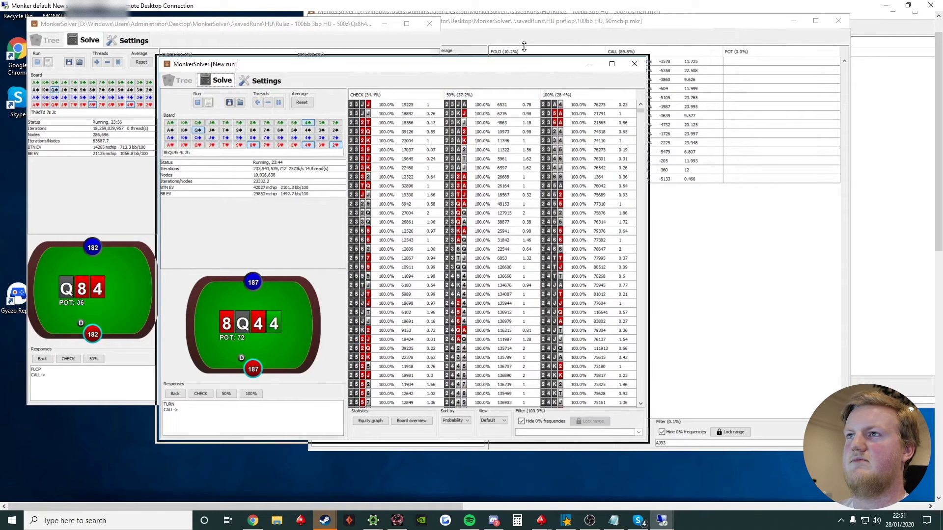
left_click_drag(523, 59, 523, 39)
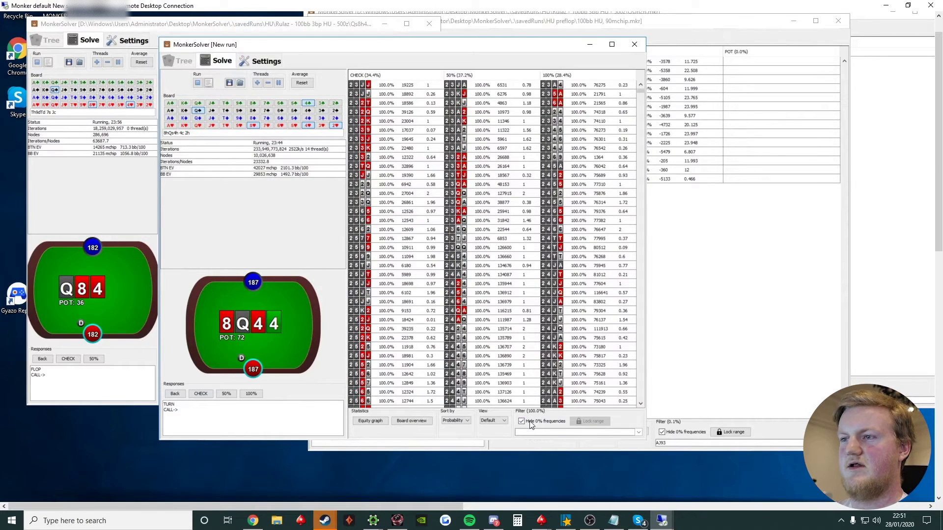
type("aj93")
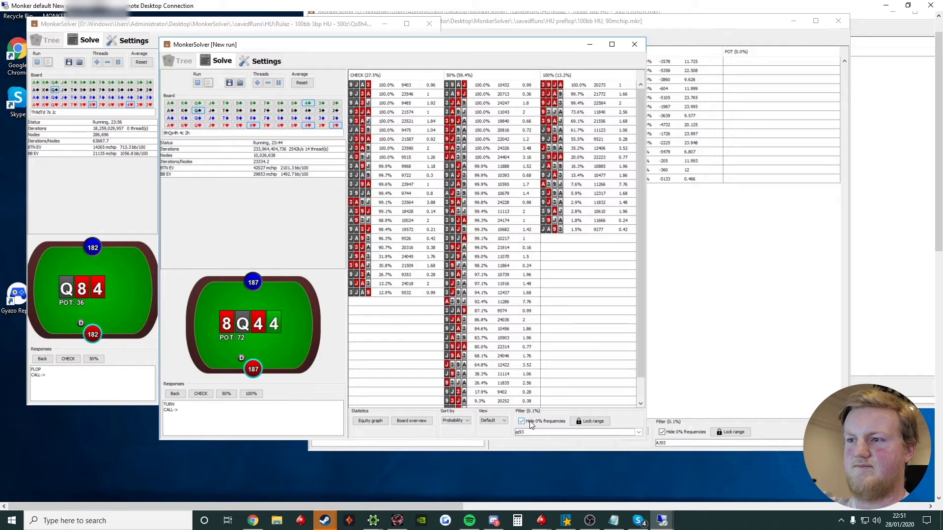
type(":ahh")
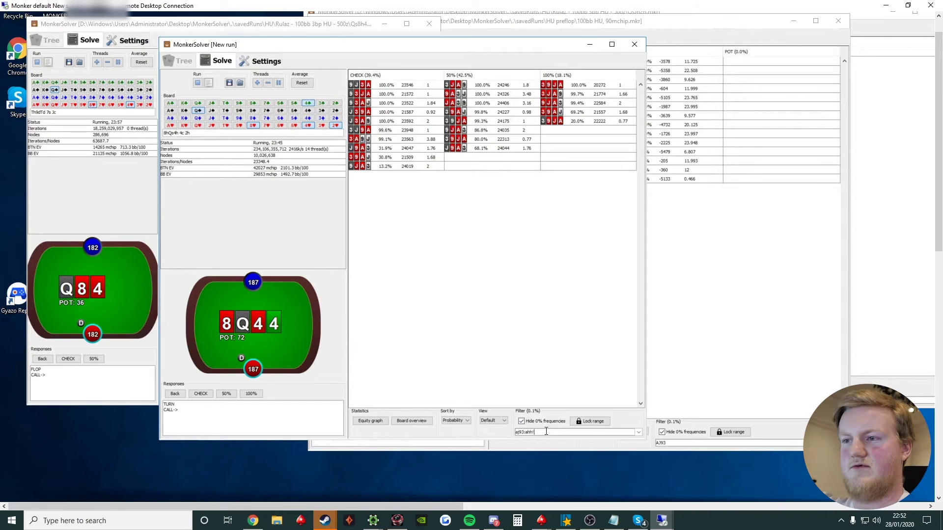
type("hhh")
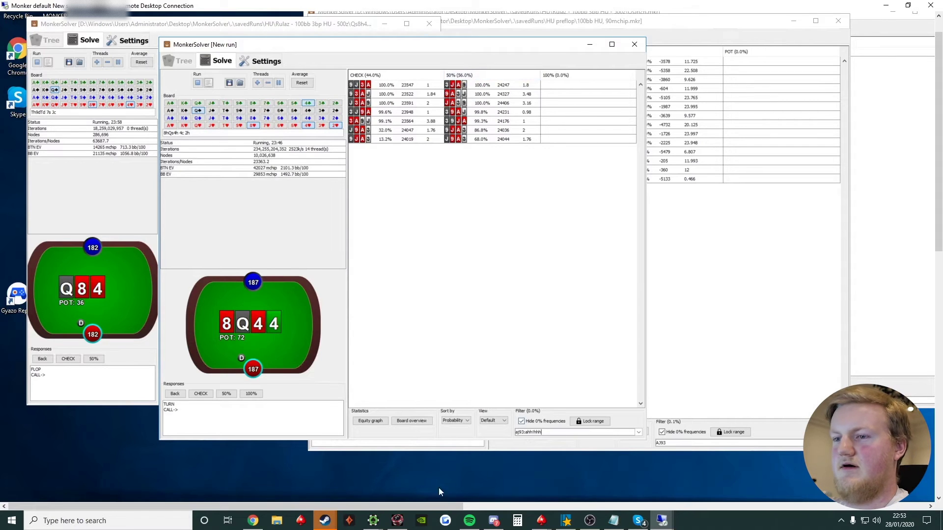
Switch to the J9A3 hand playback, advance through the turn checks to the opponent's check on the 2h river, and enlarge its window.
mouse_move(373, 520)
left_click(585, 477)
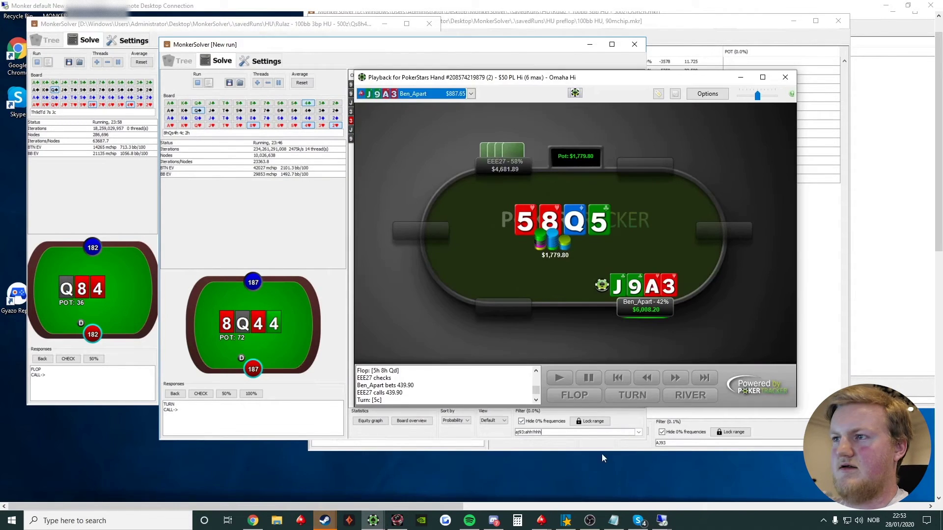
left_click(671, 377)
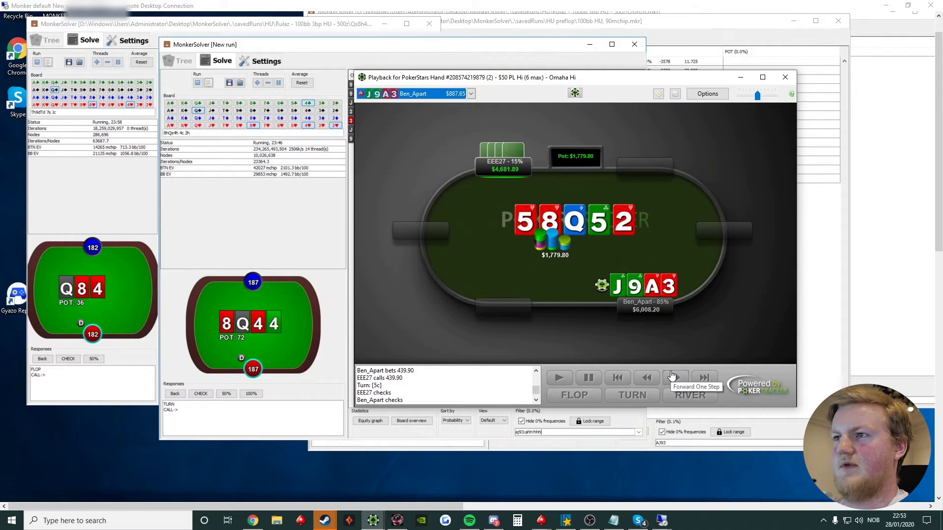
left_click_drag(796, 351, 840, 348)
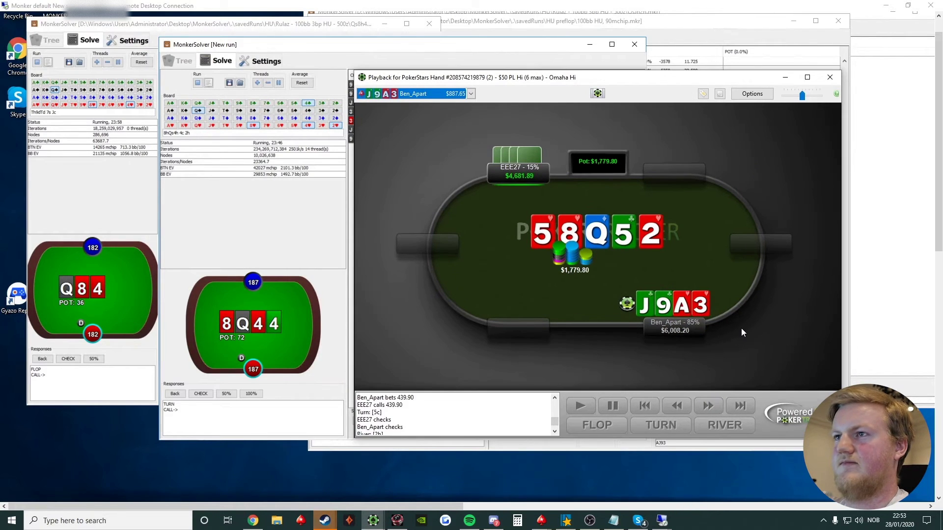
left_click(712, 411)
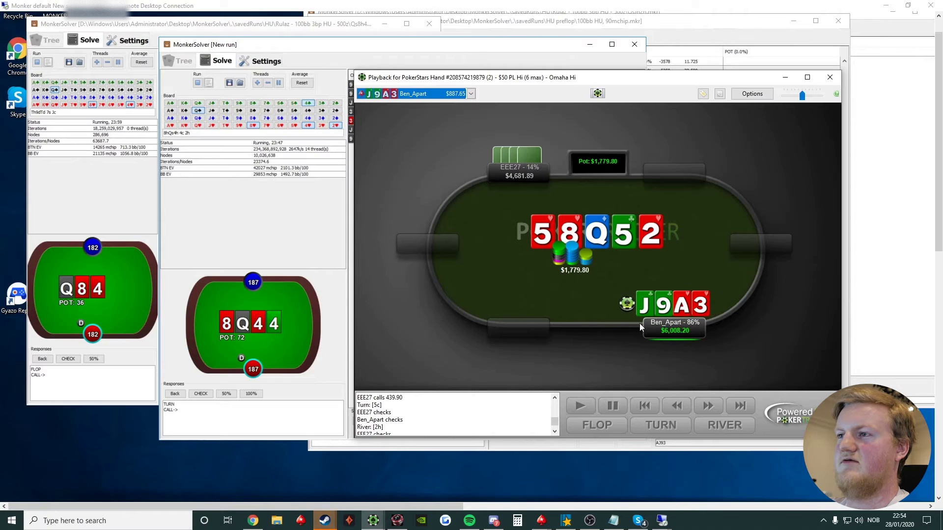
Hide the known hole cards in the hand playback and show them again.
left_click(653, 307)
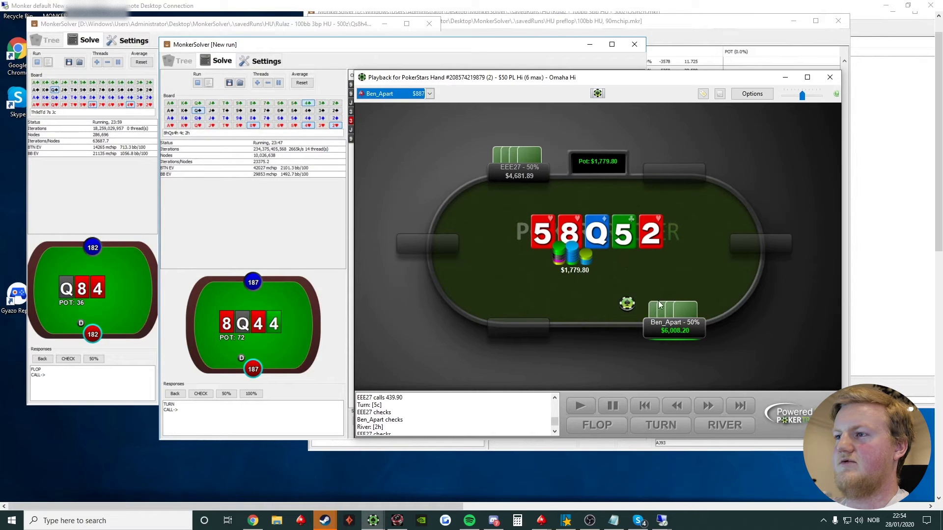
left_click(750, 94)
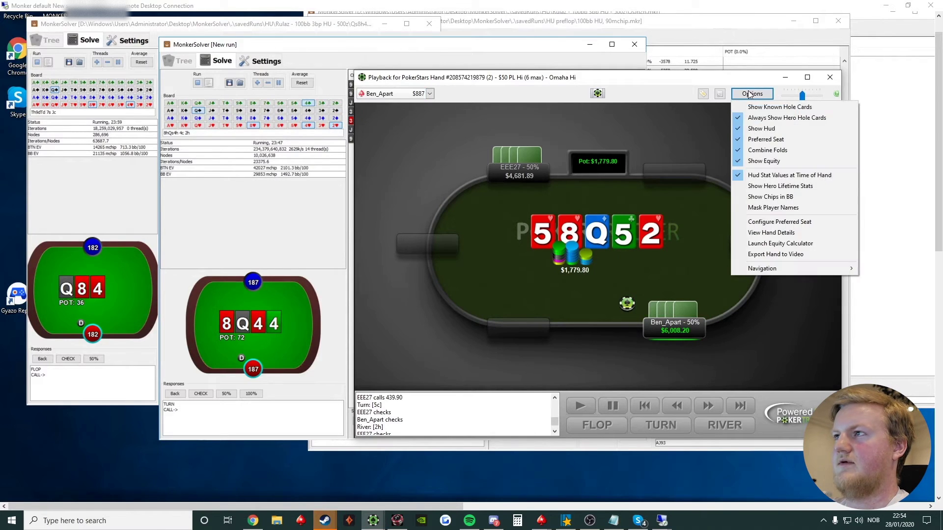
left_click(759, 107)
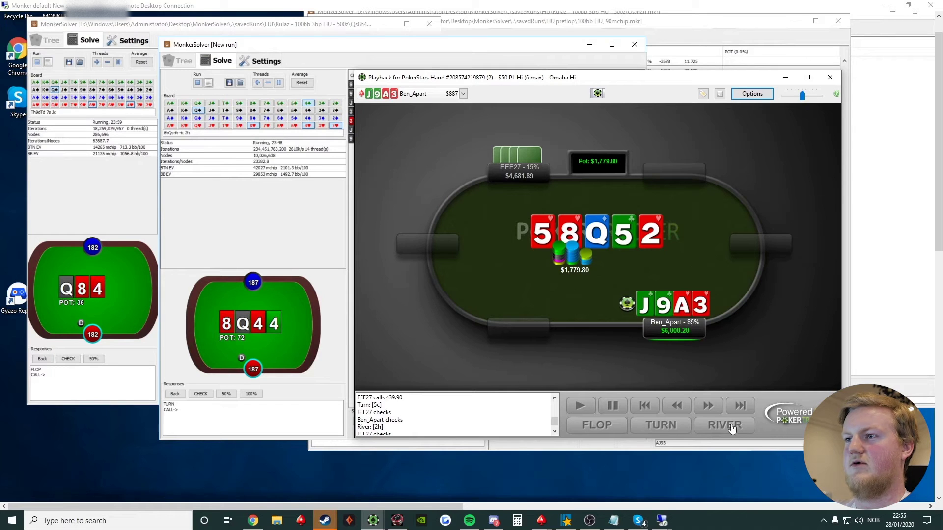
Advance the playback to the 1777.55 river bet and replay that action.
left_click(715, 413)
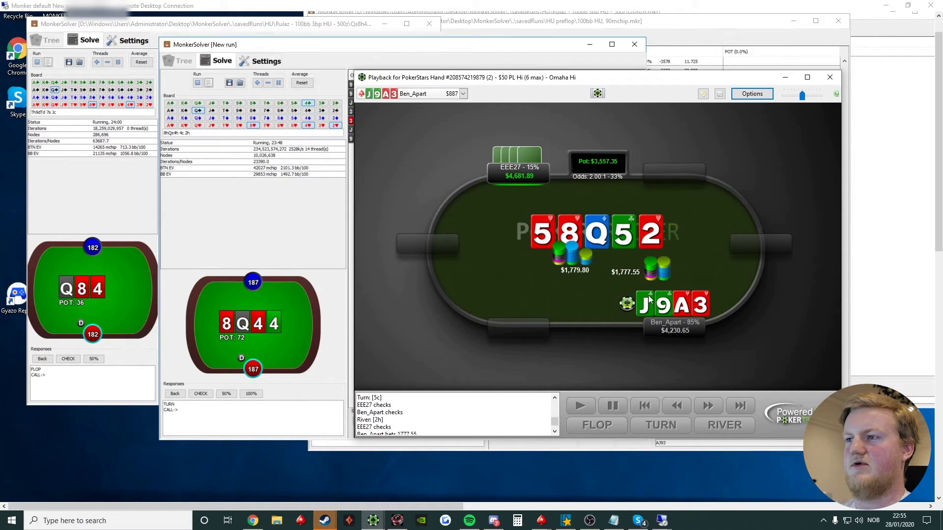
left_click(683, 409)
left_click(707, 407)
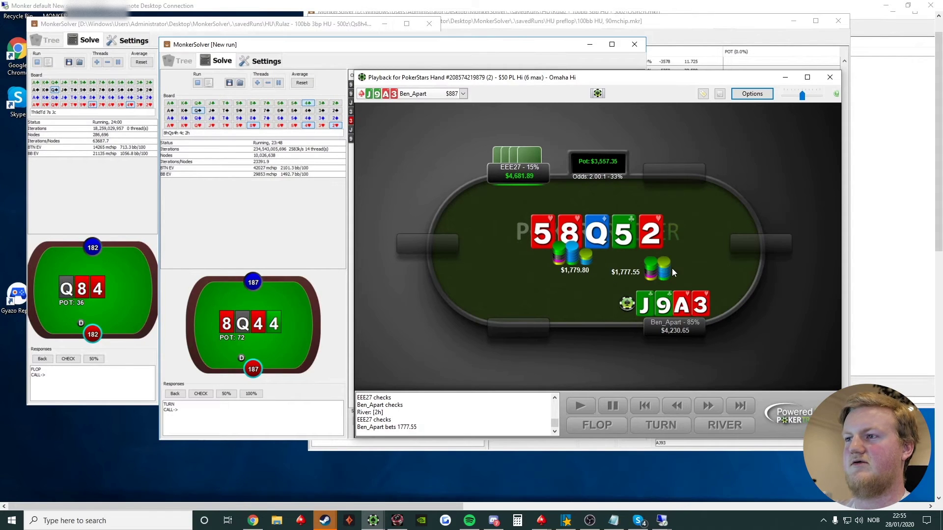
Switch to the 8Q44 solution, clear its hand filter, advance past the second turn check to the 2h river decision, and widen the window.
left_click(288, 266)
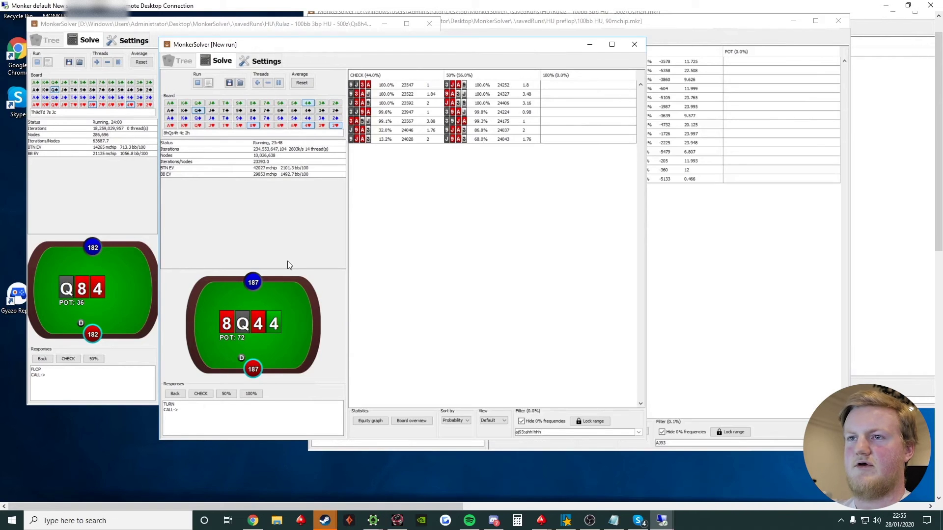
key("ctrl+a")
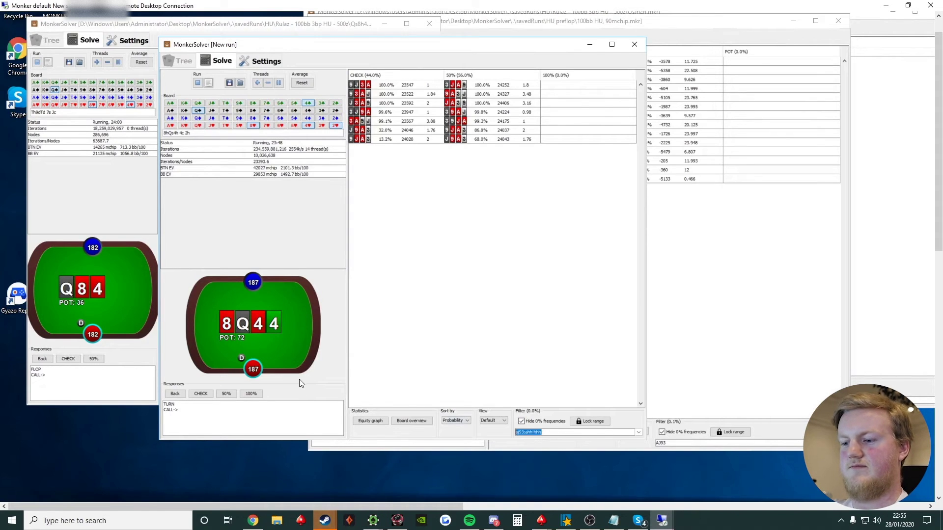
key("BackSpace")
left_click(206, 393)
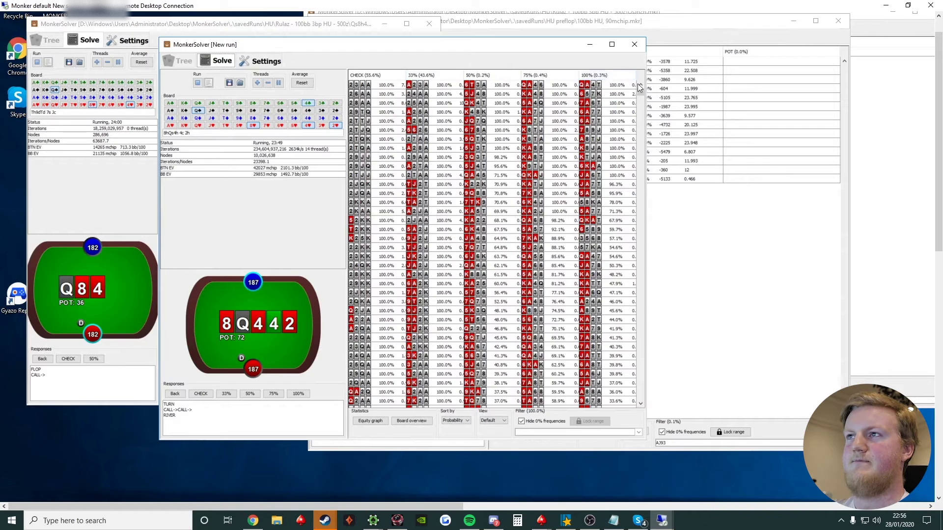
left_click_drag(646, 89, 679, 90)
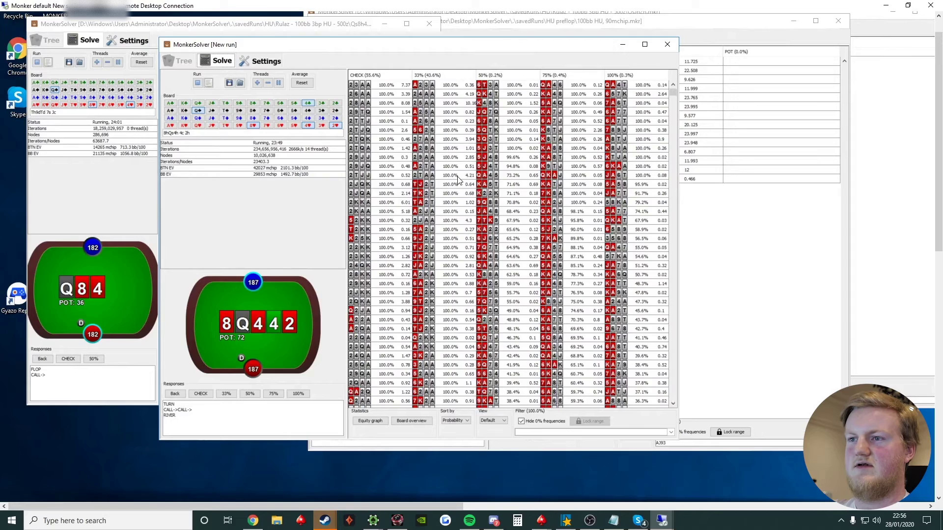
scroll(454, 187, "down", 1)
scroll(456, 293, "down", 3)
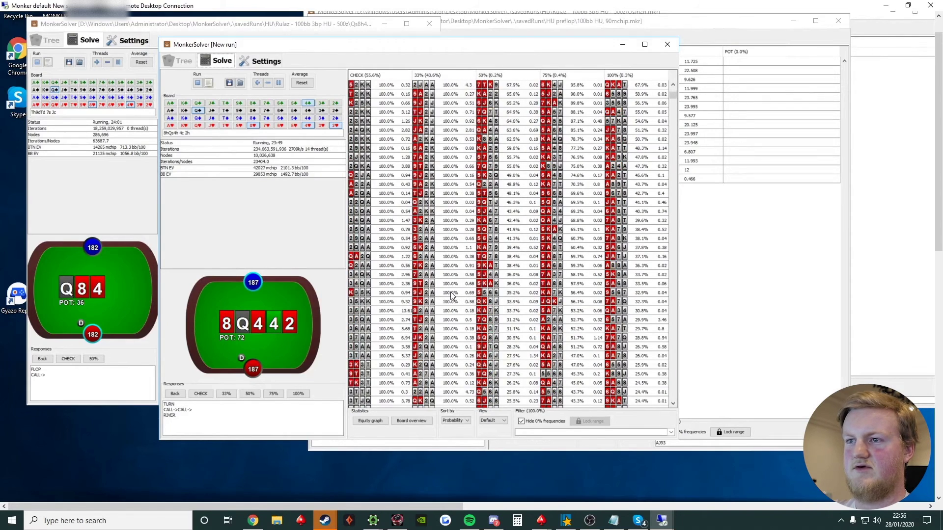
Examine the out-of-position player's 2h river range across the check, 33%, 50%, 75% and 100% options.
scroll(452, 295, "down", 3)
scroll(447, 305, "down", 2)
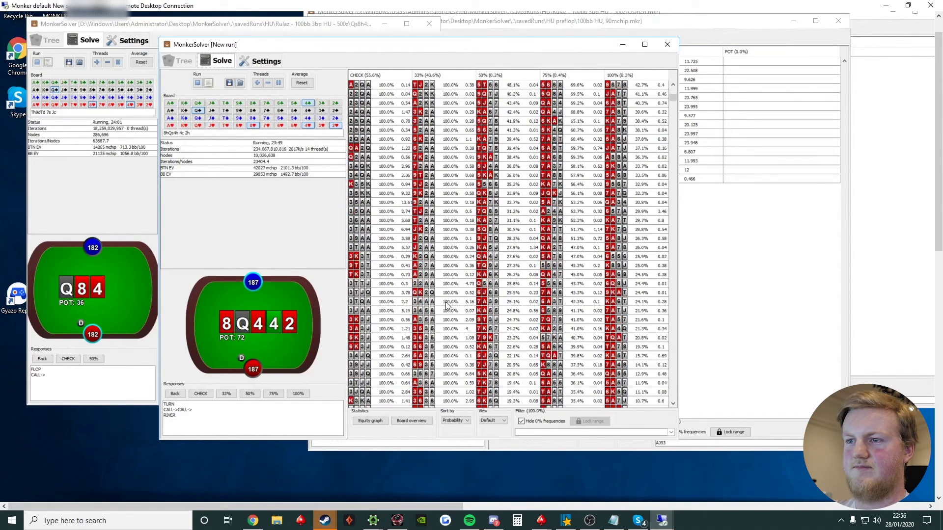
scroll(447, 305, "down", 3)
scroll(447, 305, "down", 2)
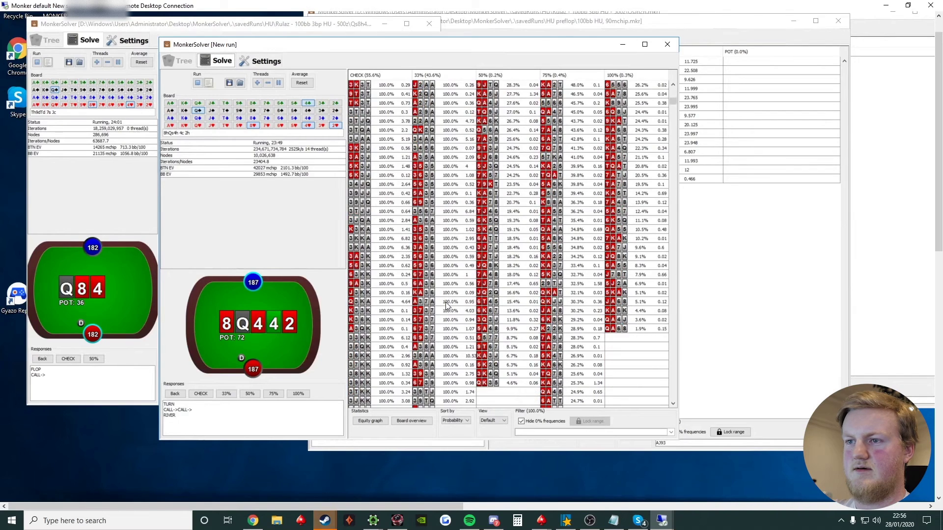
scroll(447, 306, "down", 3)
scroll(447, 306, "down", 1)
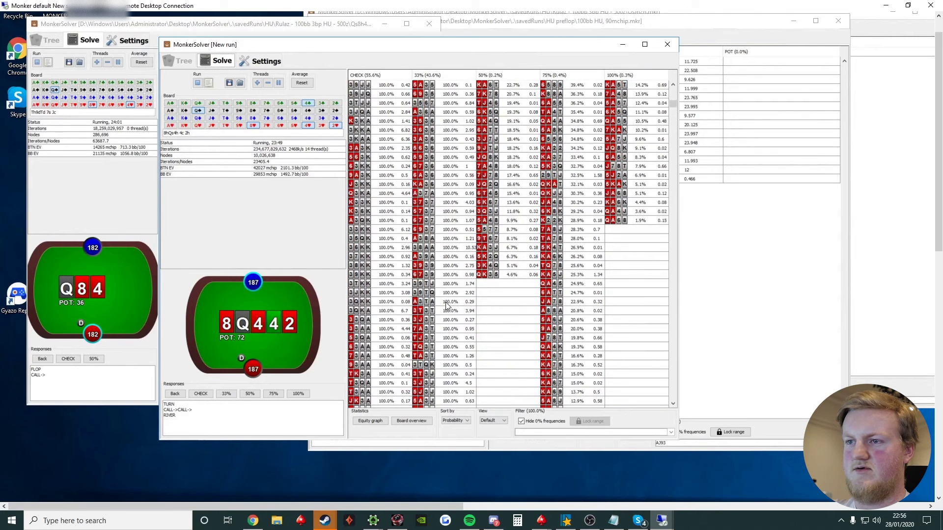
scroll(447, 306, "down", 2)
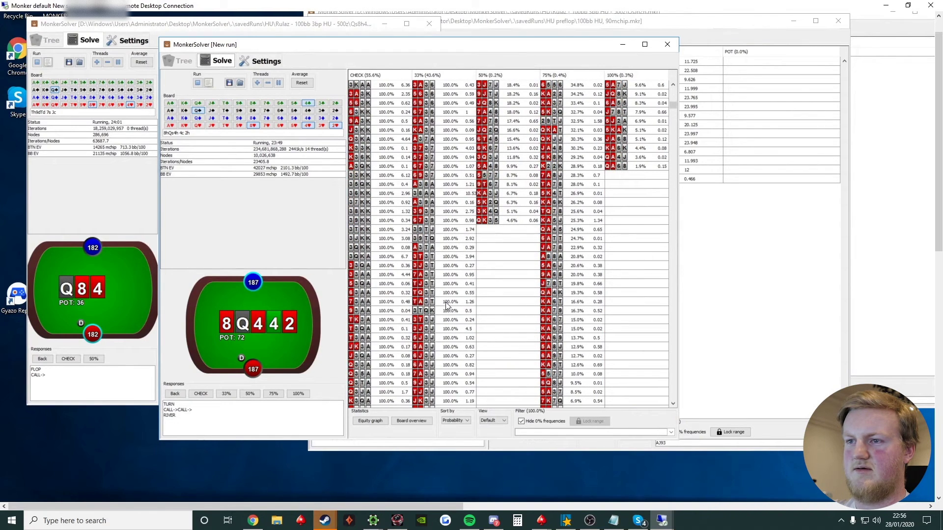
scroll(455, 322, "up", 9)
Filter the river range for aa hands to inspect their check and bet splits, and clear the filter.
left_click(534, 432)
type("aa")
scroll(560, 252, "up", 5)
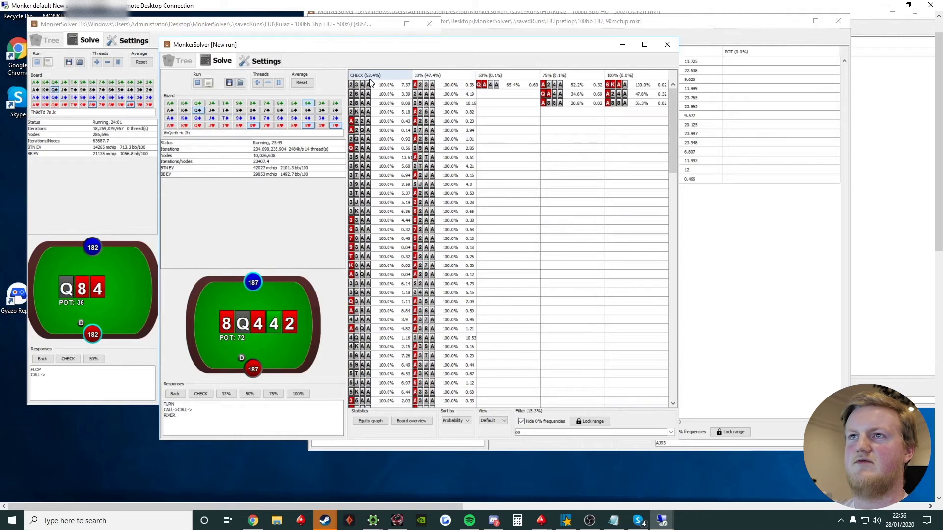
key("BackSpace")
key("BackSpace")
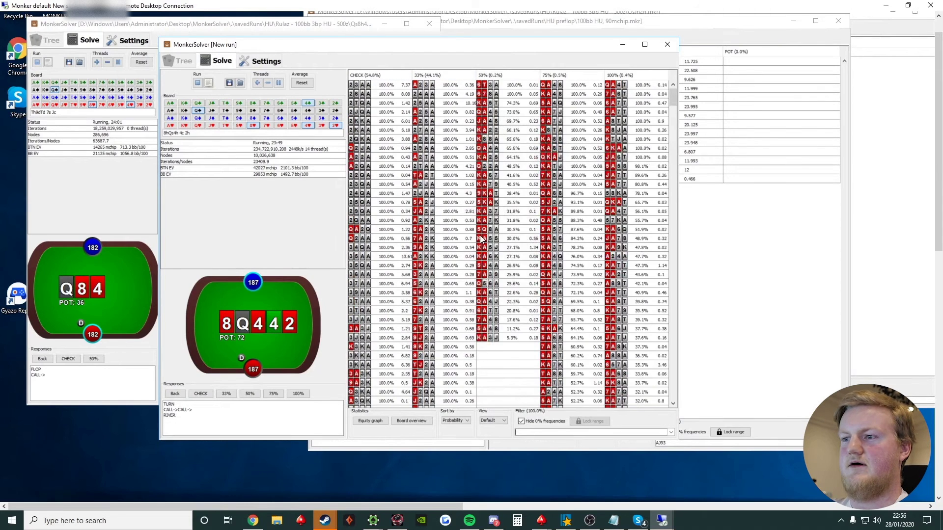
Advance past the river check to the button's decision and filter its range for aj93:ahh.
left_click(212, 393)
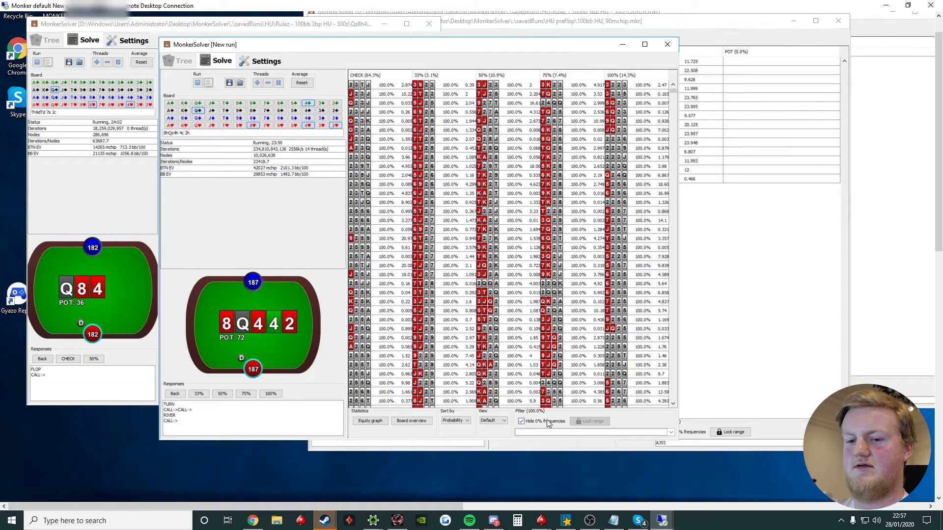
type("aj93")
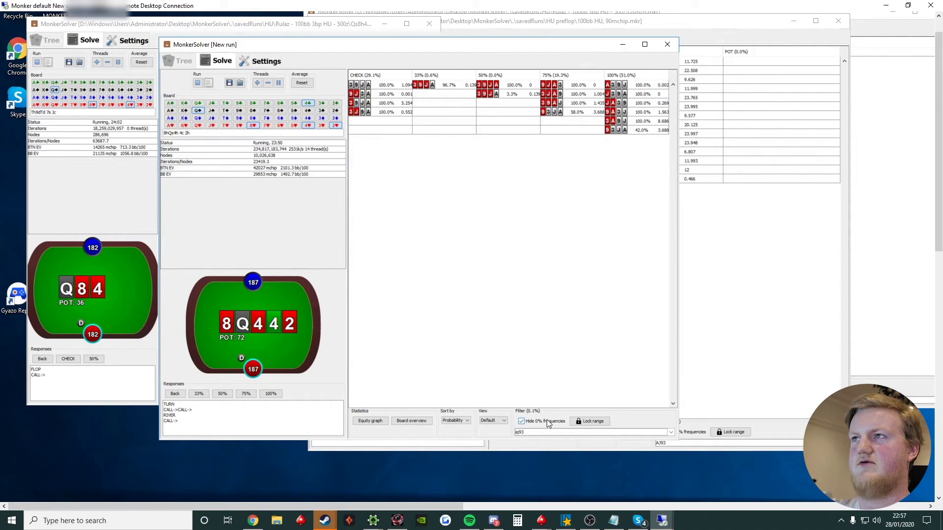
type(":ahh")
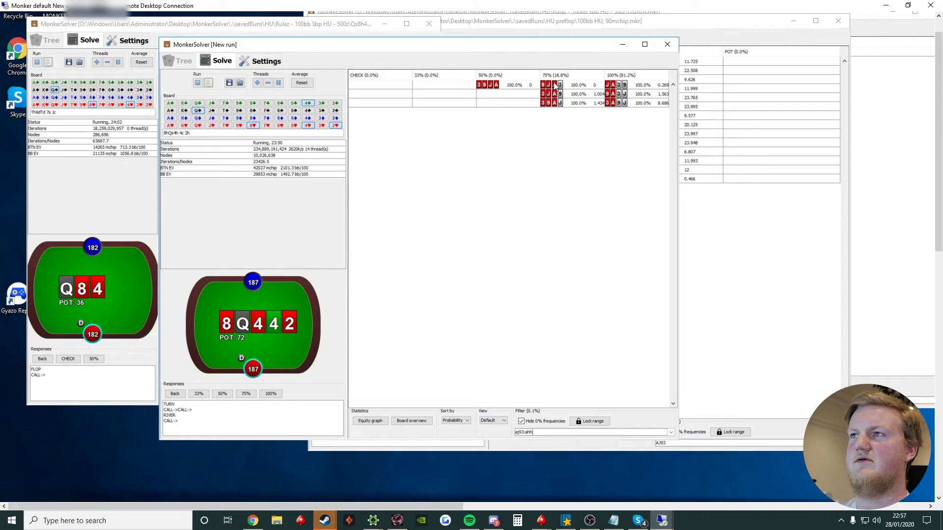
Clear the hand filter and advance through the button's 100% river bet to the fold, call or all-in response.
left_click_drag(541, 431, 506, 428)
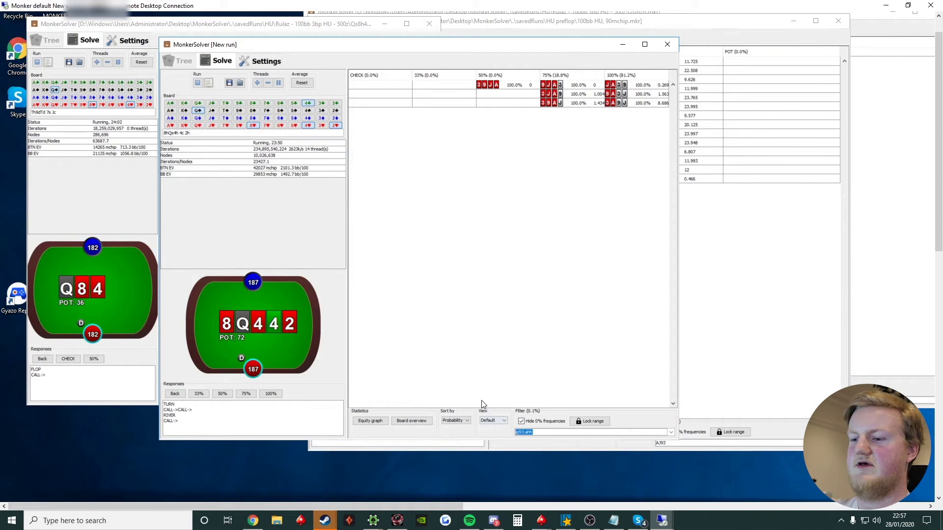
key("BackSpace")
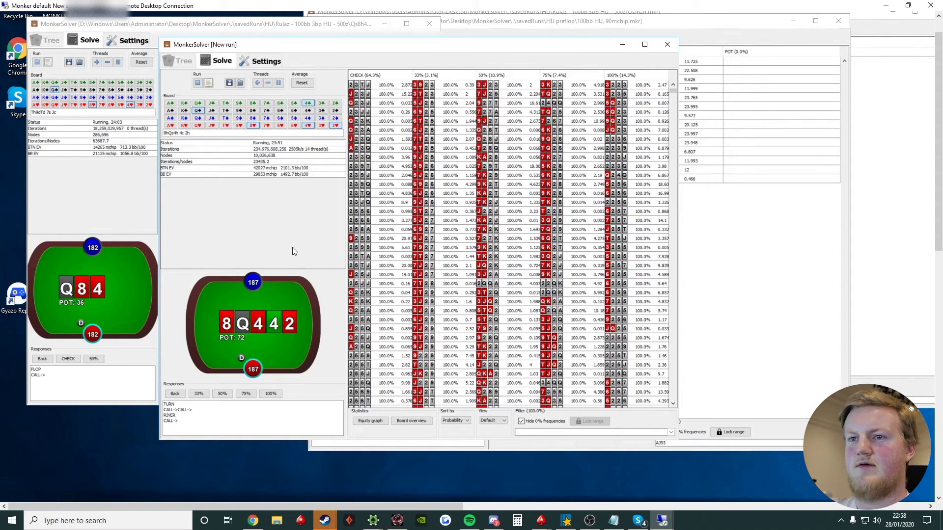
left_click(270, 395)
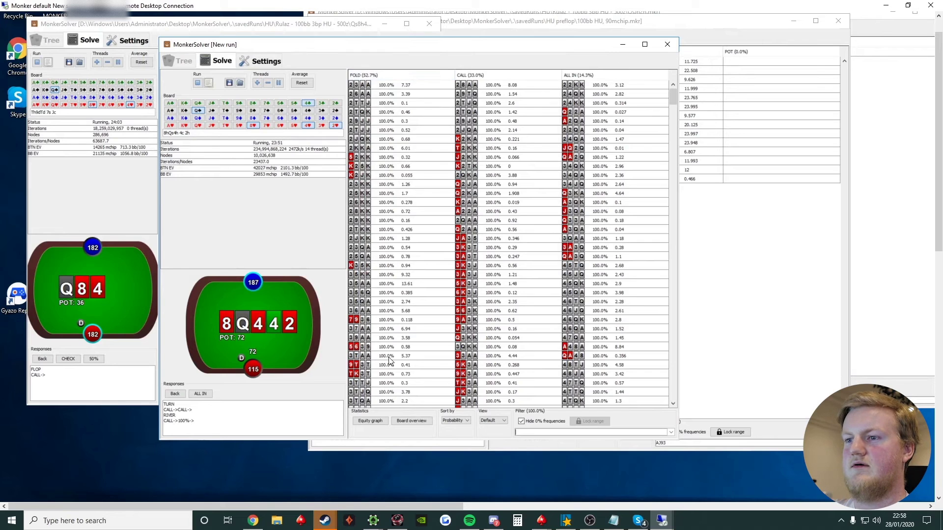
Switch to the J9A3 hand playback, advance it to the end of the hand, shrink its window and close it.
mouse_move(373, 520)
left_click(595, 478)
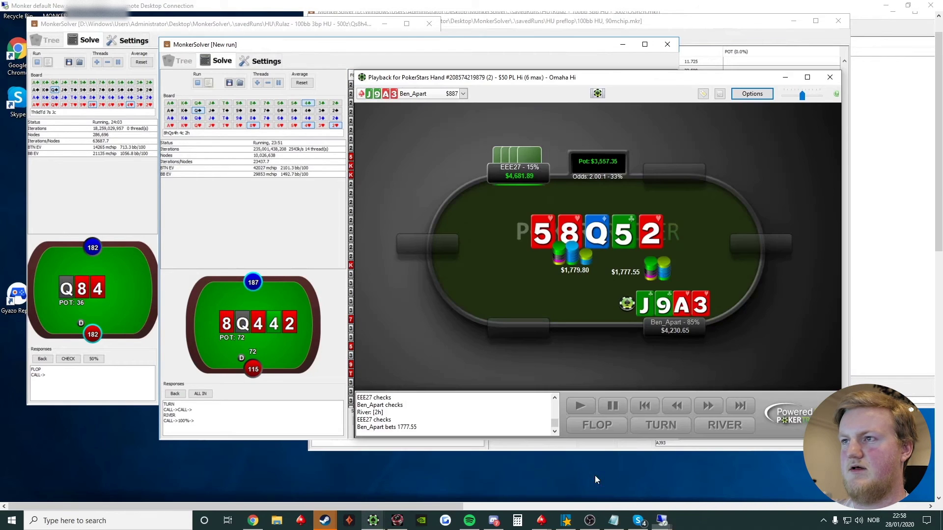
left_click(723, 405)
left_click(723, 405)
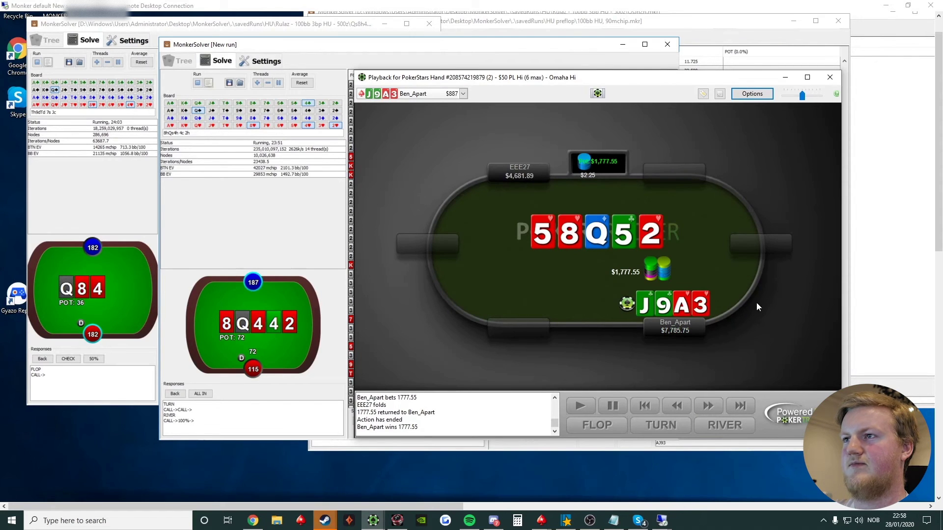
left_click_drag(842, 312, 761, 313)
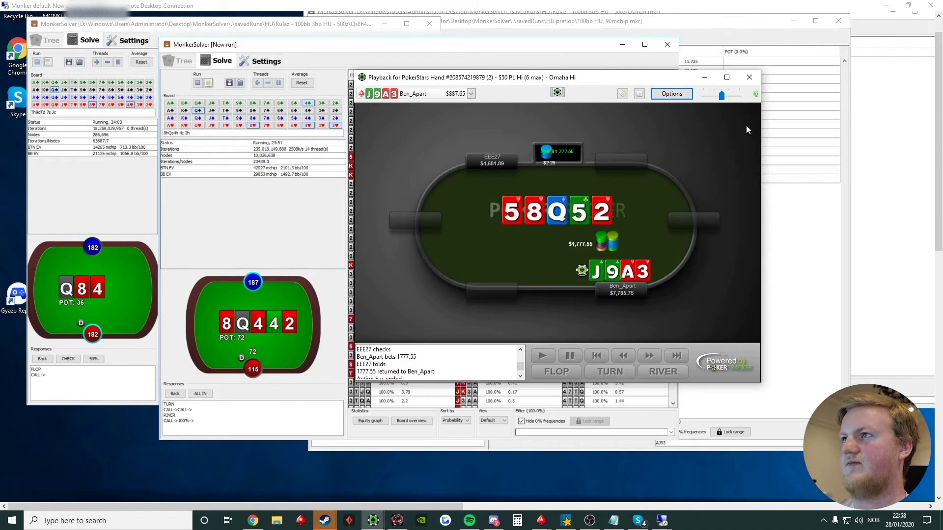
left_click(750, 77)
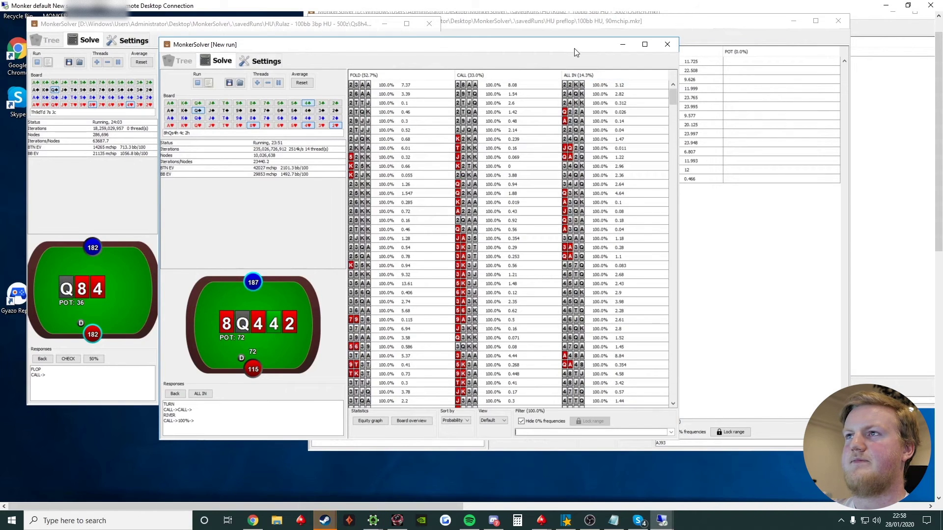
Reposition the 8Q442 solution window beside the Q84 flop solution and return it to the start of the turn.
left_click_drag(573, 43, 558, 50)
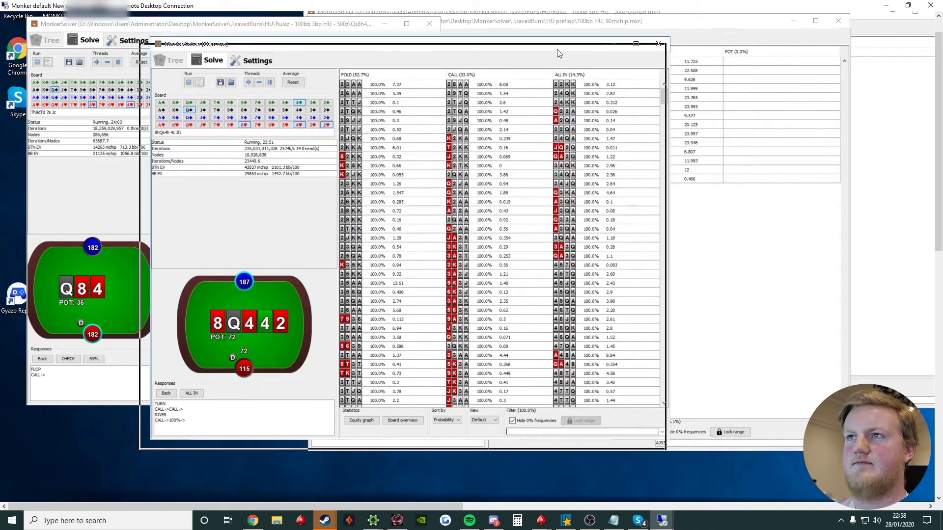
left_click(662, 116)
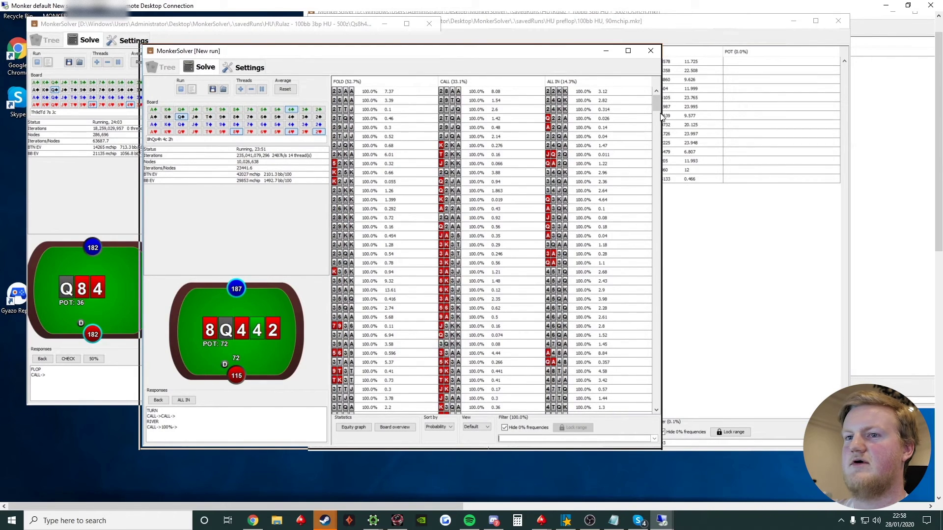
left_click_drag(662, 116, 644, 118)
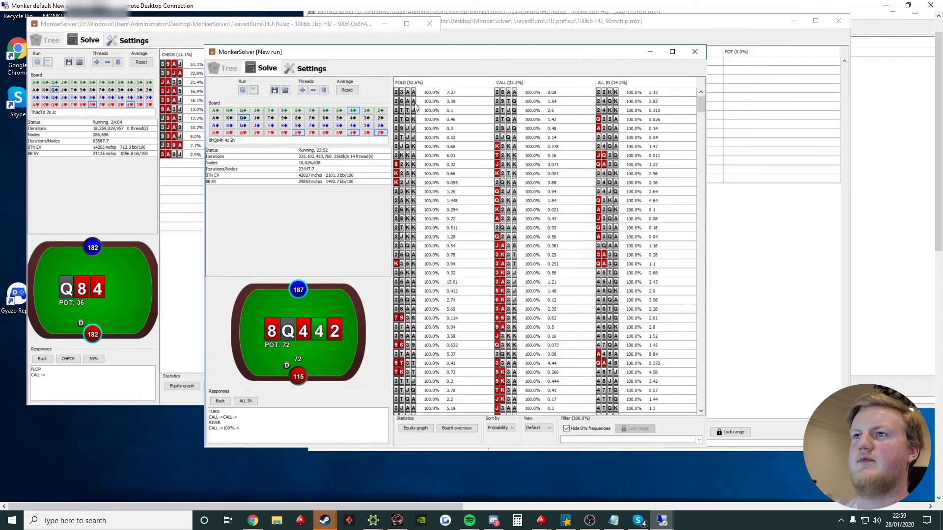
left_click(221, 401)
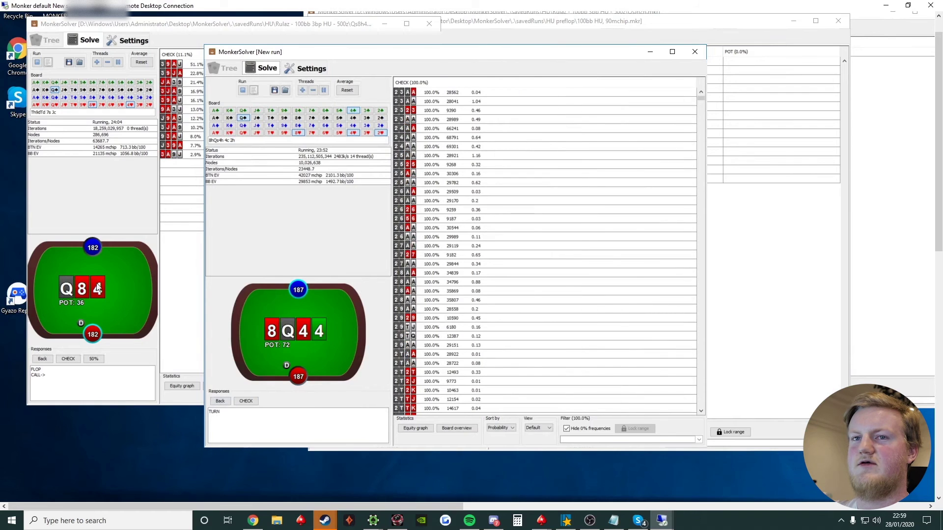
Compare the Q84 flop solution with the 8Q44 turn solution, moving the turn window to keep both boards in view.
left_click(180, 86)
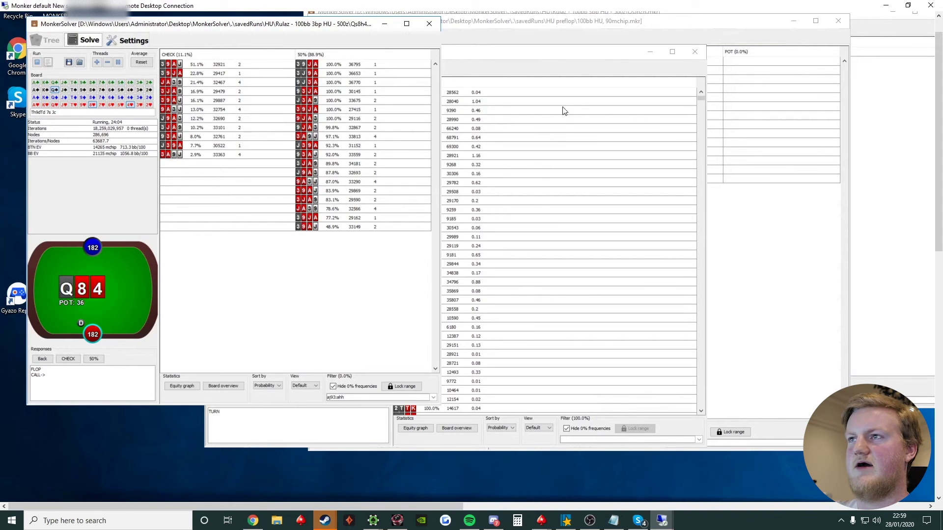
left_click_drag(592, 53, 552, 69)
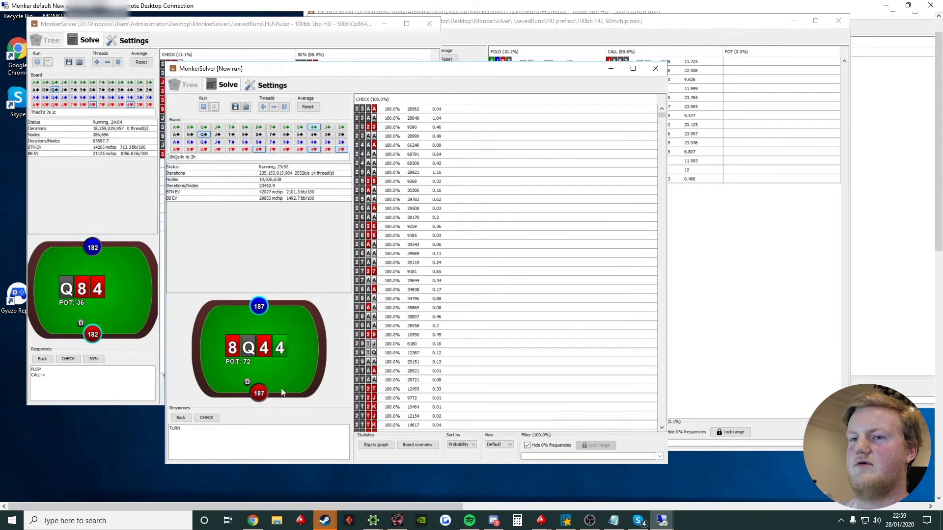
left_click(147, 269)
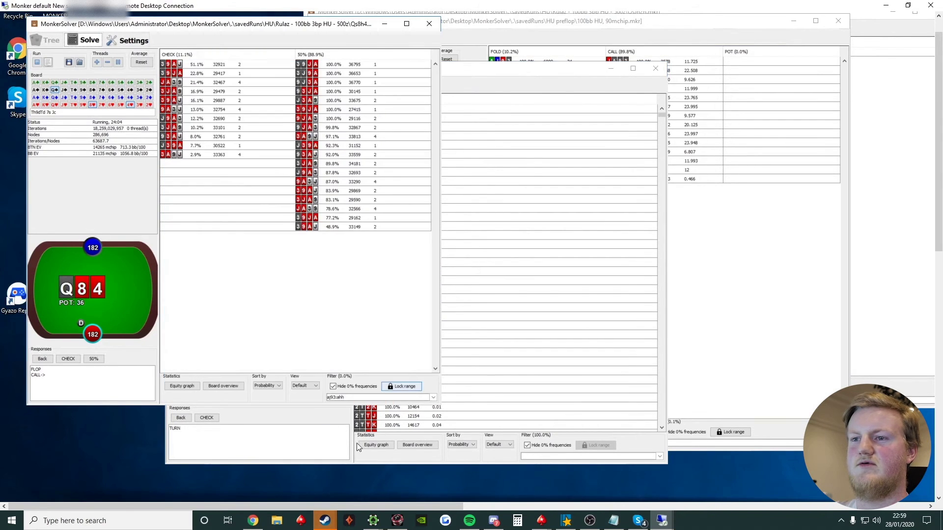
left_click(324, 428)
Open the saved-run loader from the HU preflop solution and browse the 6max postflop 3-bet pot saves, previewing K44ss - BB 3bet v BTN 100bb.
left_click(629, 26)
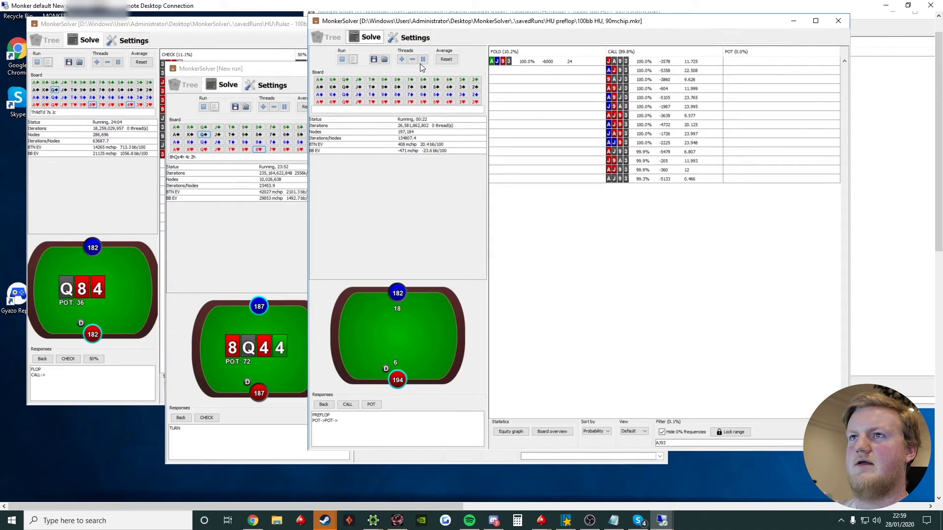
left_click(384, 60)
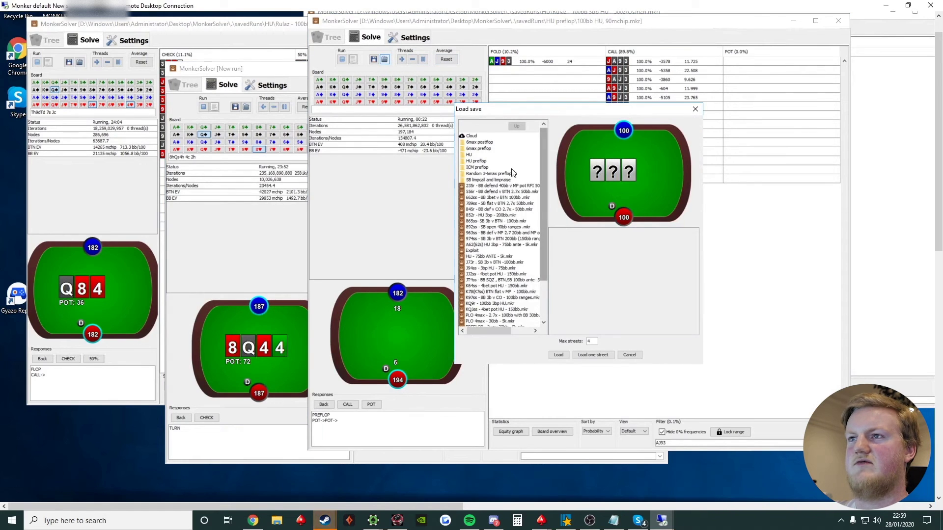
left_click(497, 150)
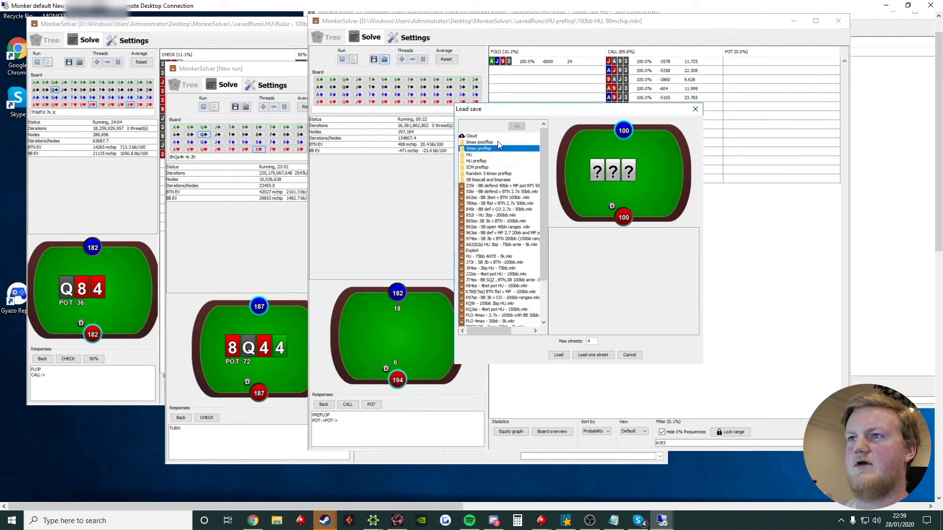
left_click(499, 155)
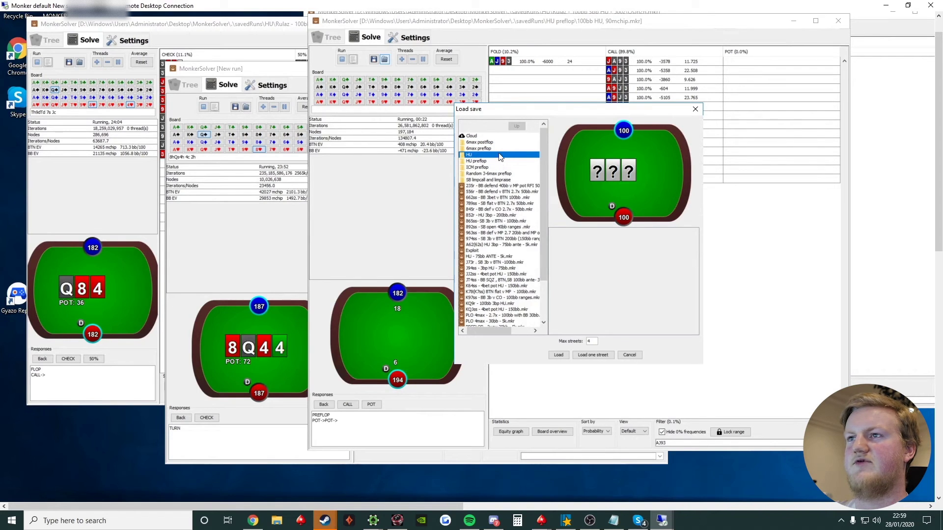
double_click(530, 155)
double_click(509, 148)
left_click(512, 170)
left_click(512, 176)
left_click(512, 188)
left_click(512, 200)
left_click(525, 230)
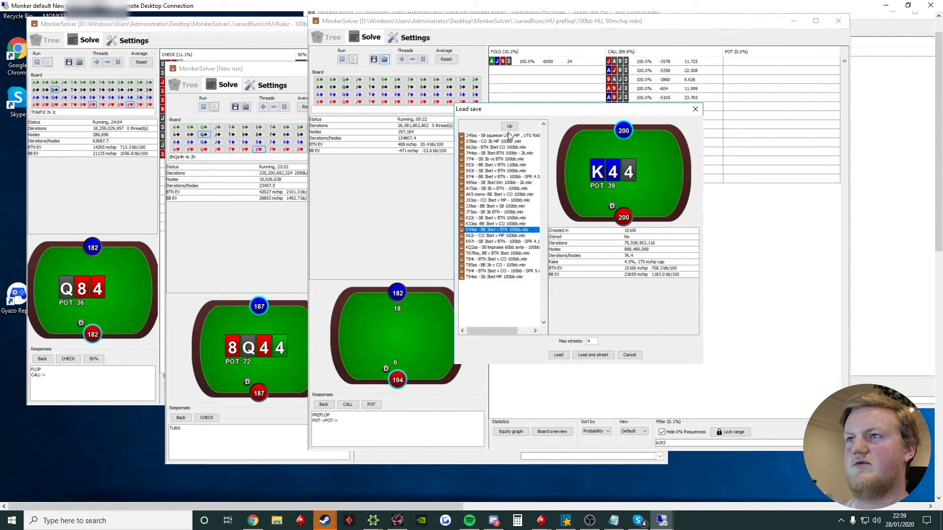
Leave the 6max postflop folders and browse the Unpaired saves in the HU 3bp - 100bb folder.
left_click(510, 126)
left_click(503, 155)
left_click(504, 162)
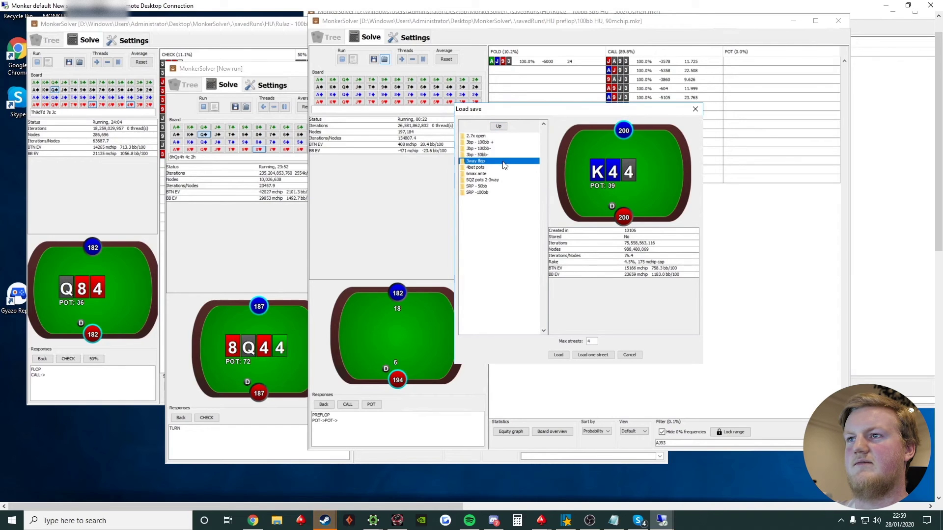
left_click(511, 193)
left_click(499, 126)
double_click(510, 154)
left_click(498, 161)
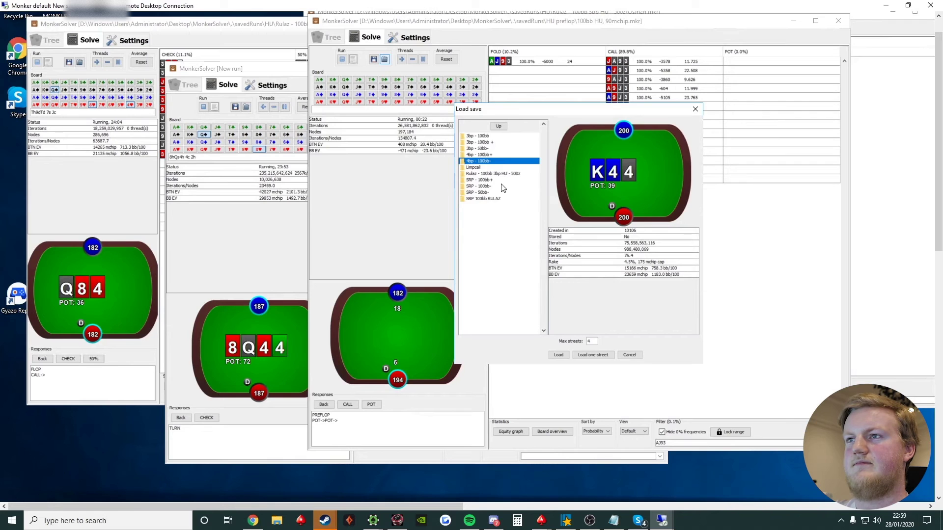
double_click(501, 137)
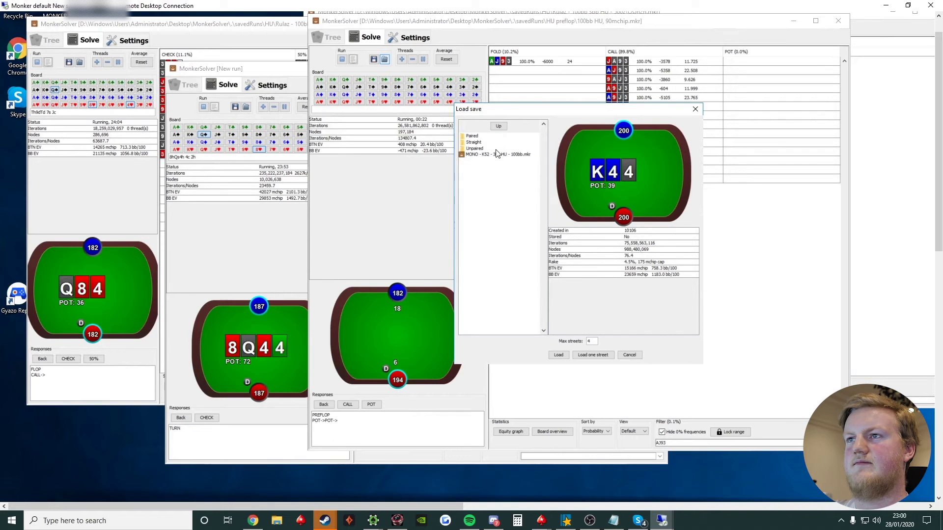
double_click(496, 149)
scroll(505, 155, "down", 2)
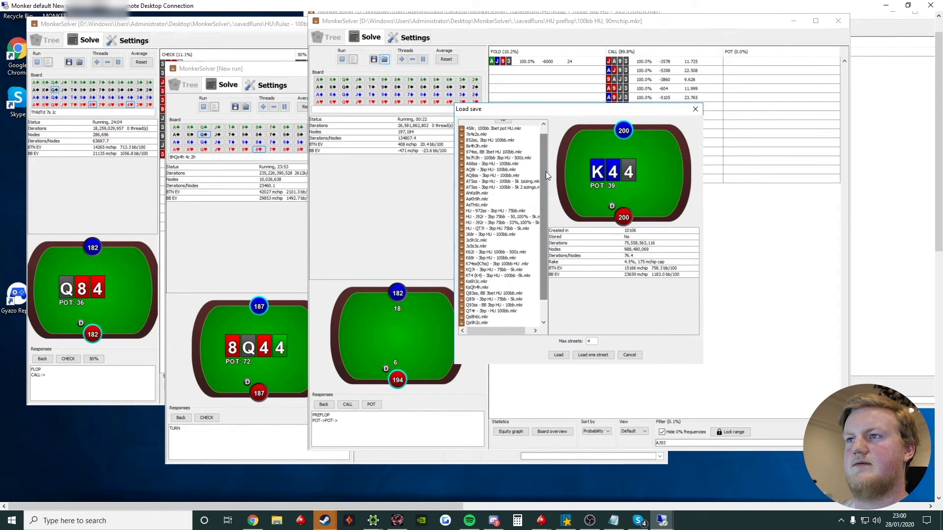
scroll(546, 172, "up", 2)
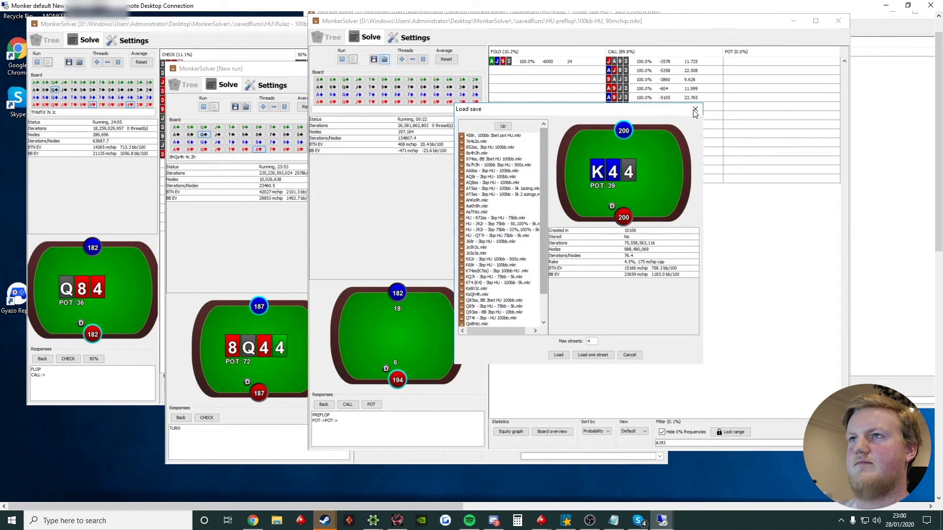
Close the saved-run loader without loading anything and bring the Q84 flop solution to the front.
left_click(695, 110)
left_click(302, 266)
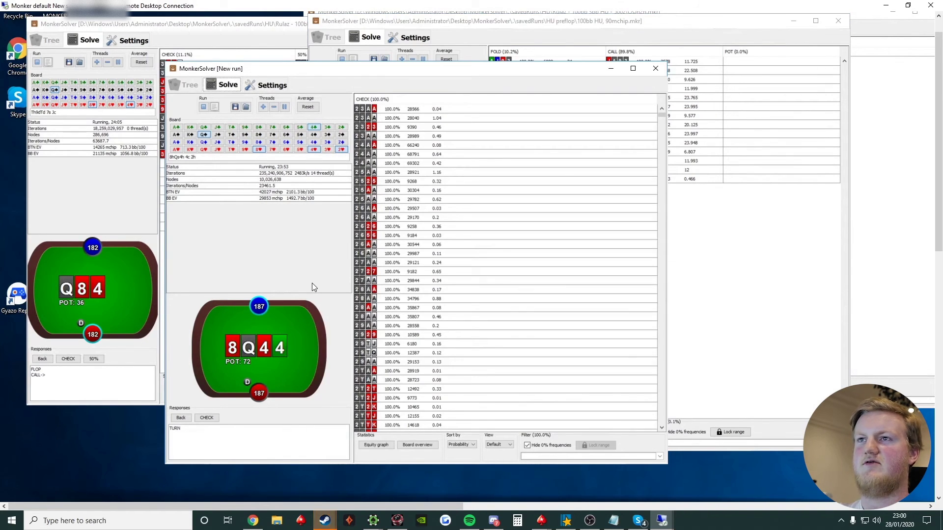
left_click(117, 253)
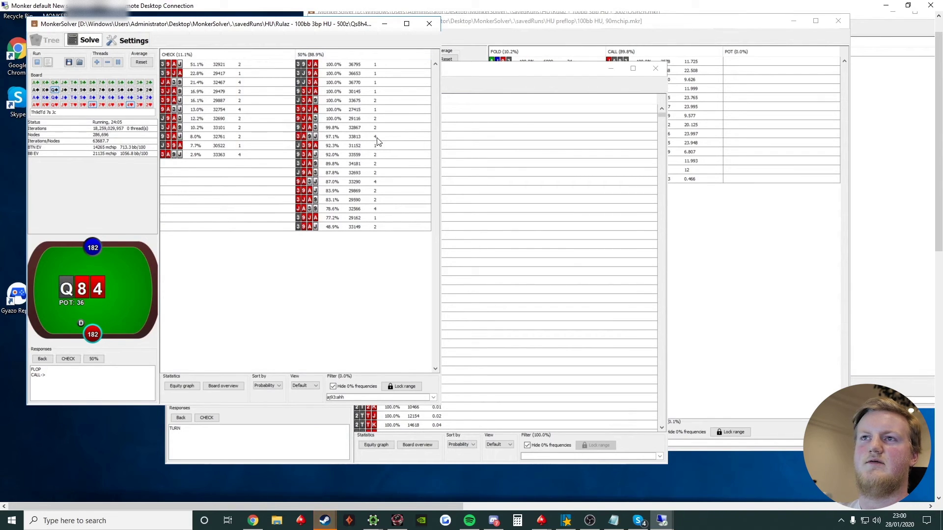
Bring the 8Q44 turn solution forward, follow the CHECK response to the next decision, and reposition its window beside the Q84 flop solution.
left_click(518, 92)
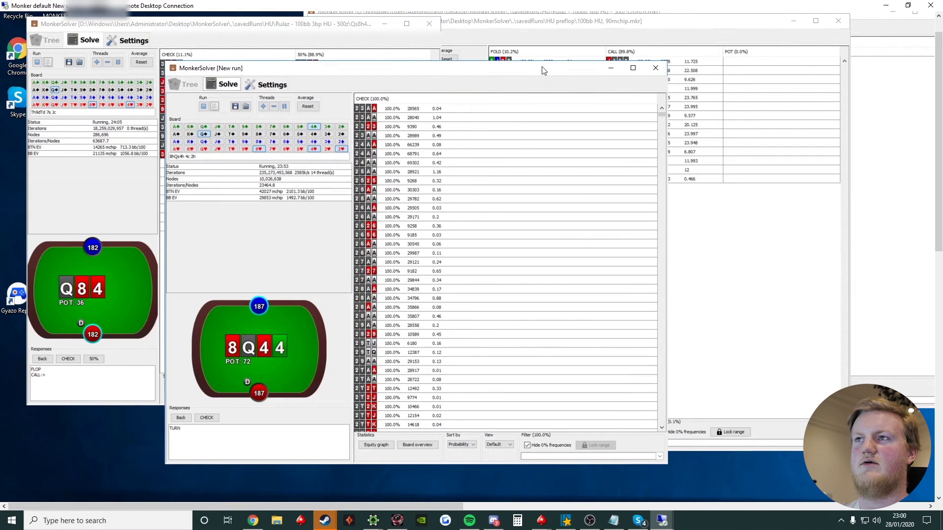
left_click_drag(542, 71, 630, 70)
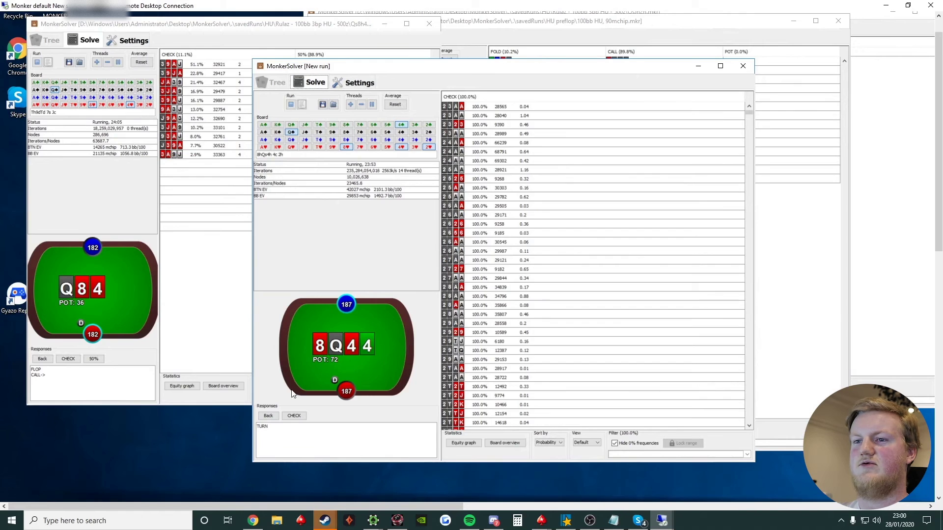
left_click(293, 415)
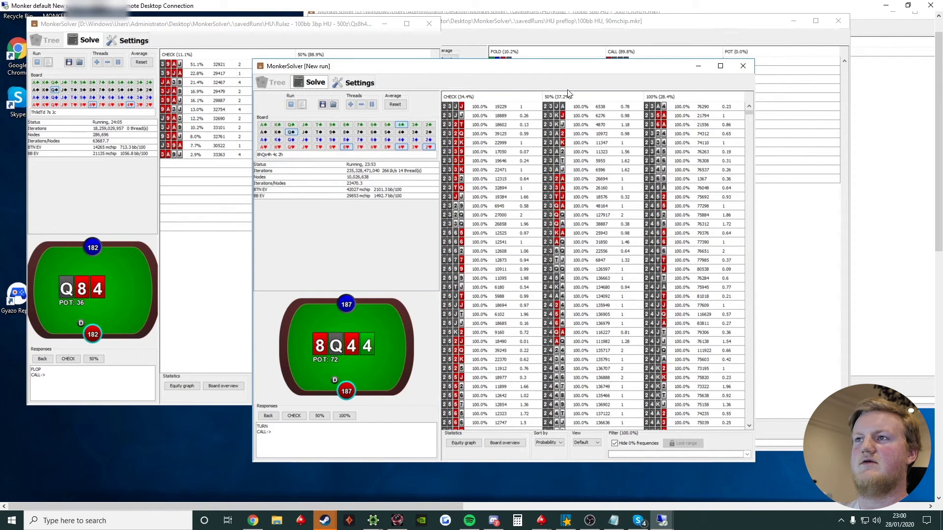
mouse_move(582, 60)
left_mouse_down()
mouse_move(590, 29)
mouse_move(583, 58)
left_mouse_up()
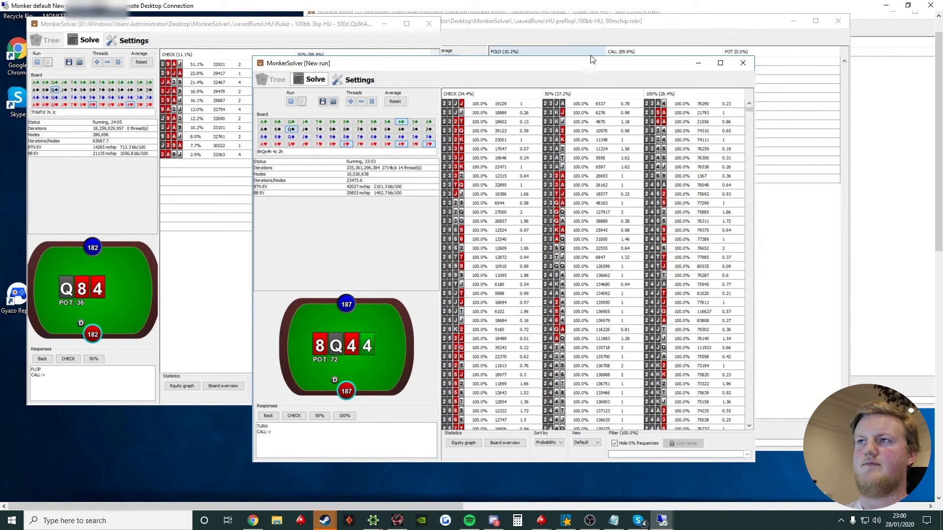
left_click_drag(588, 58, 592, 46)
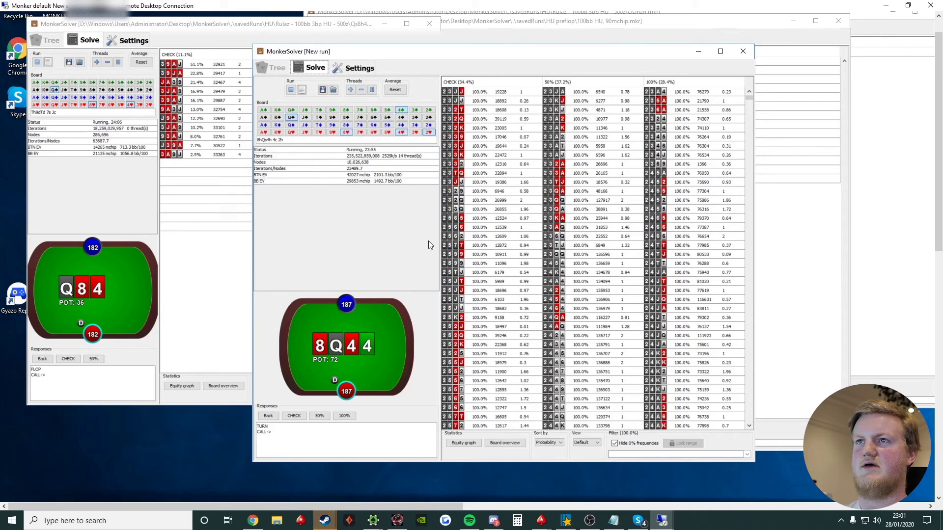
left_click_drag(547, 47, 549, 27)
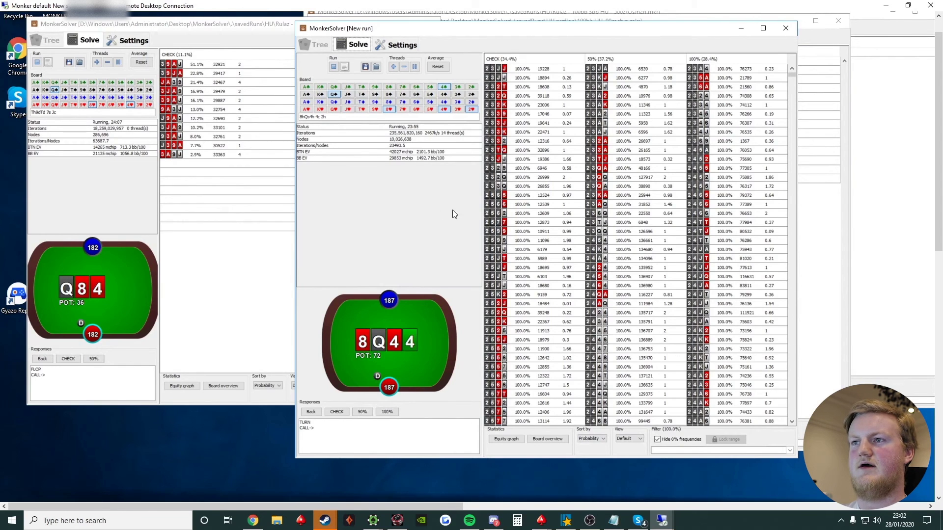
Examine the hands and frequencies in the CHECK, 50% and 100% ranges after the check on the 8Q44 turn.
scroll(627, 209, "down", 1)
scroll(629, 207, "down", 8)
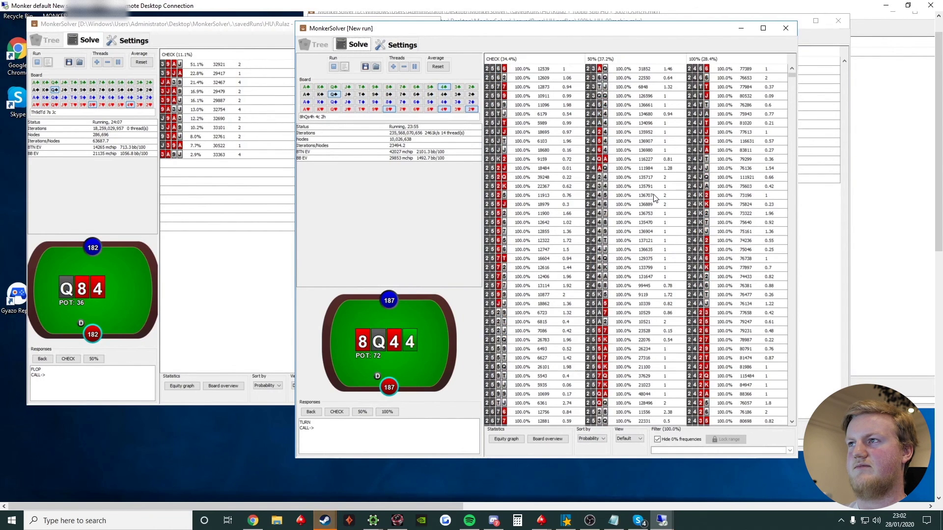
scroll(656, 206, "down", 3)
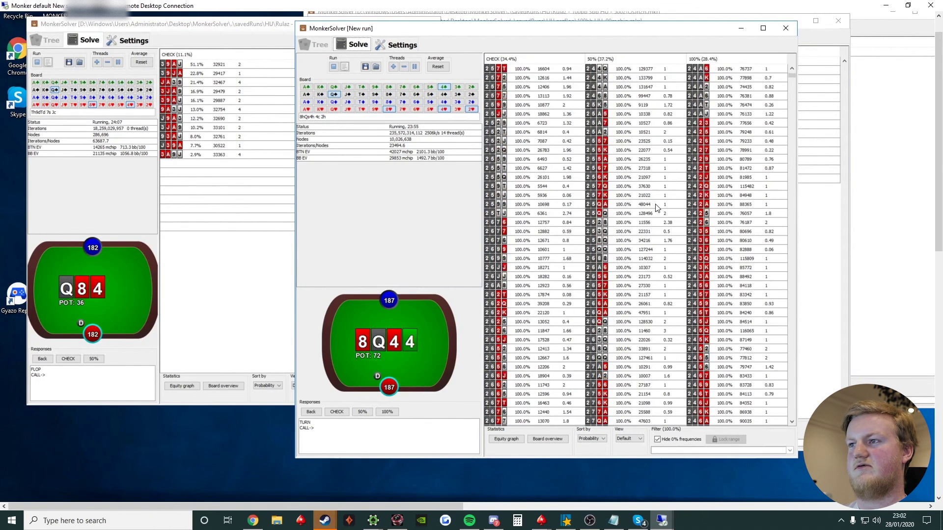
scroll(657, 208, "down", 7)
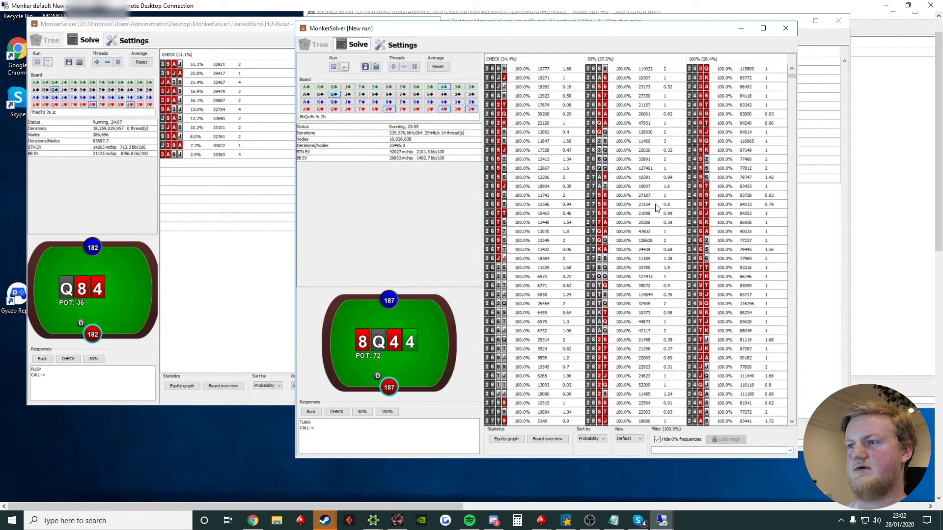
scroll(657, 208, "down", 2)
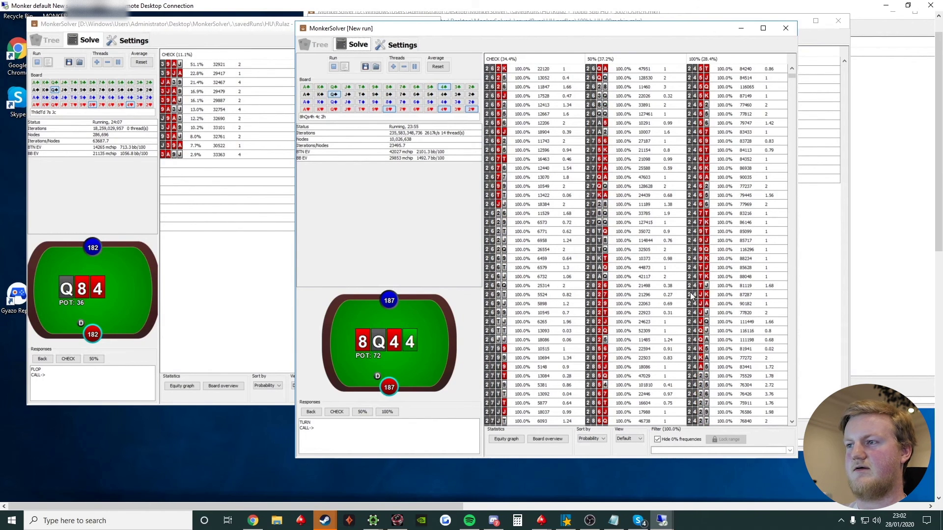
scroll(692, 295, "down", 7)
left_click_drag(795, 86, 781, 269)
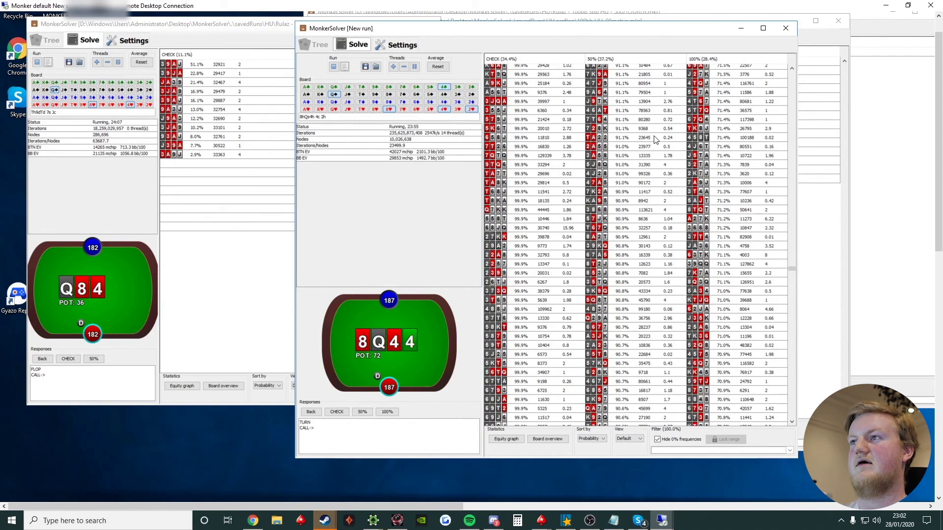
left_click_drag(794, 266, 793, 186)
left_click_drag(797, 100, 804, 63)
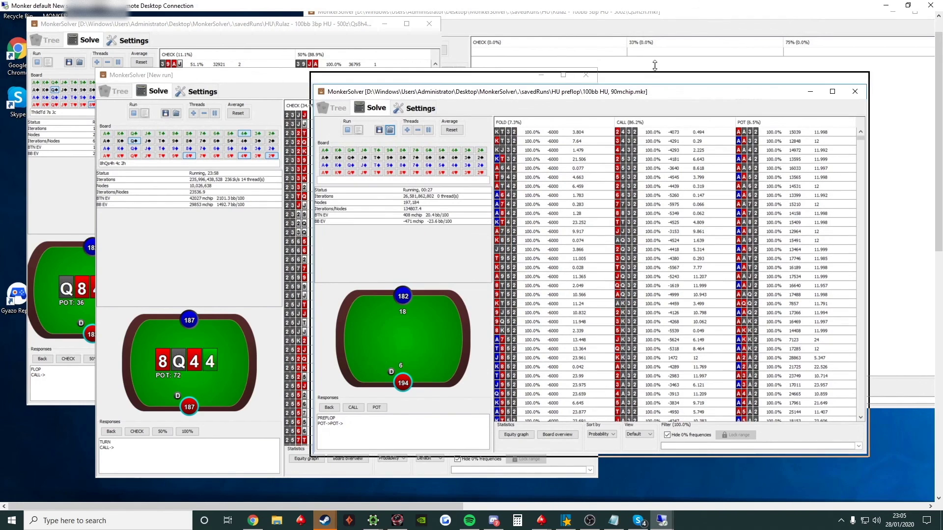
Place the HU preflop solution beside the 8Q44 turn solution and step back one action to the response facing the first POT raise.
left_click_drag(679, 130, 612, 58)
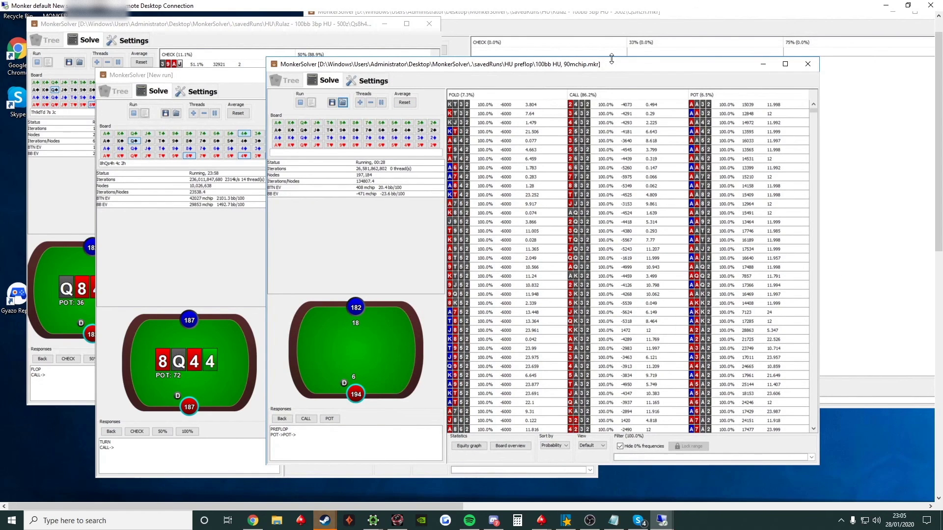
left_click(614, 66)
left_click_drag(614, 65, 614, 76)
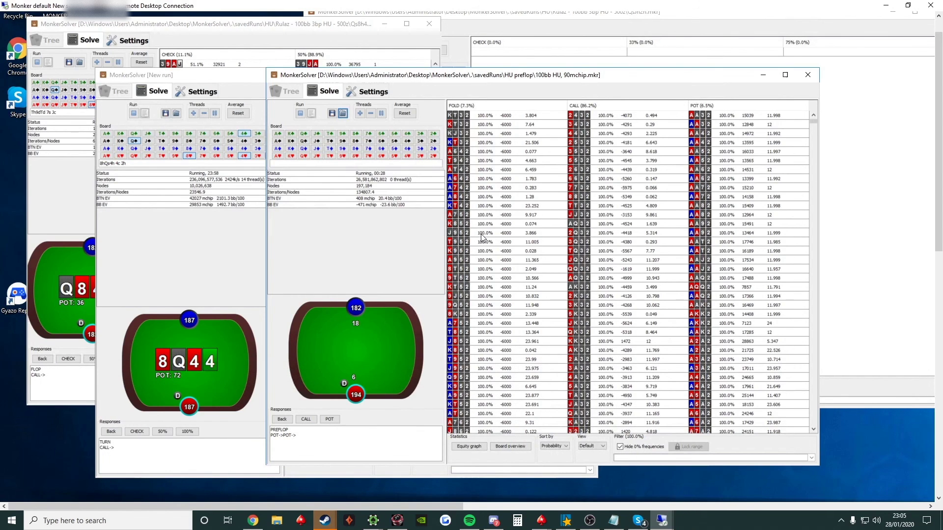
left_click(289, 418)
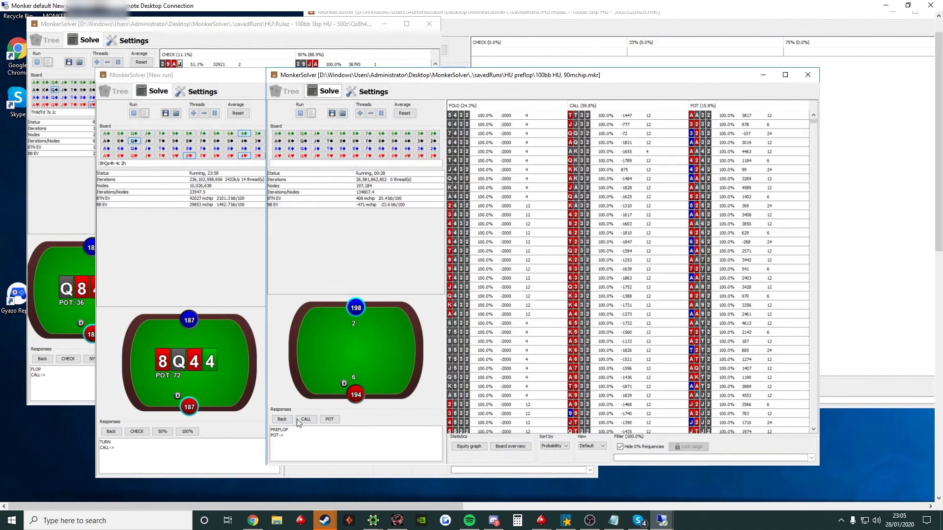